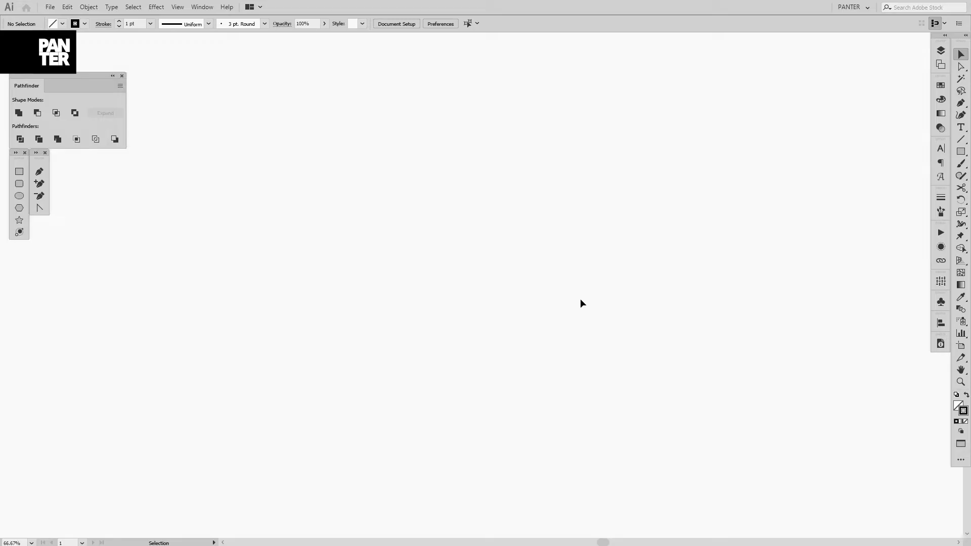
# - Draw a single 614 px vertical straight line near the left side of the artboard
pyautogui.click(959, 143)
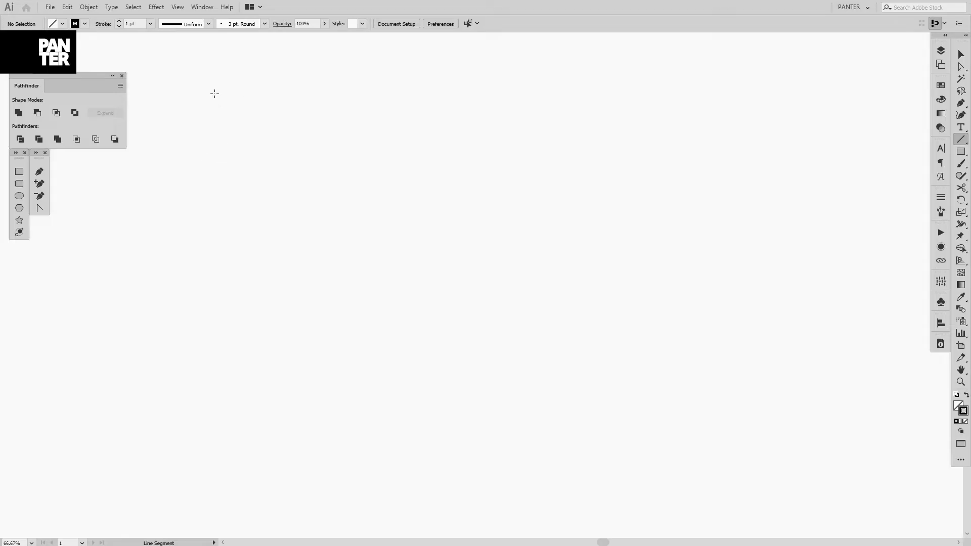
pyautogui.moveTo(214, 94); pyautogui.dragTo(241, 482)
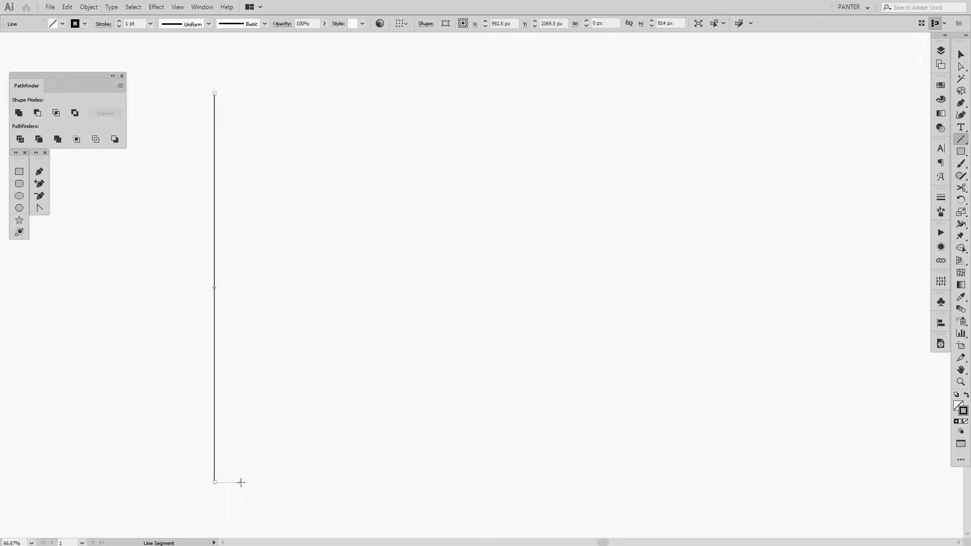
pyautogui.press('v')
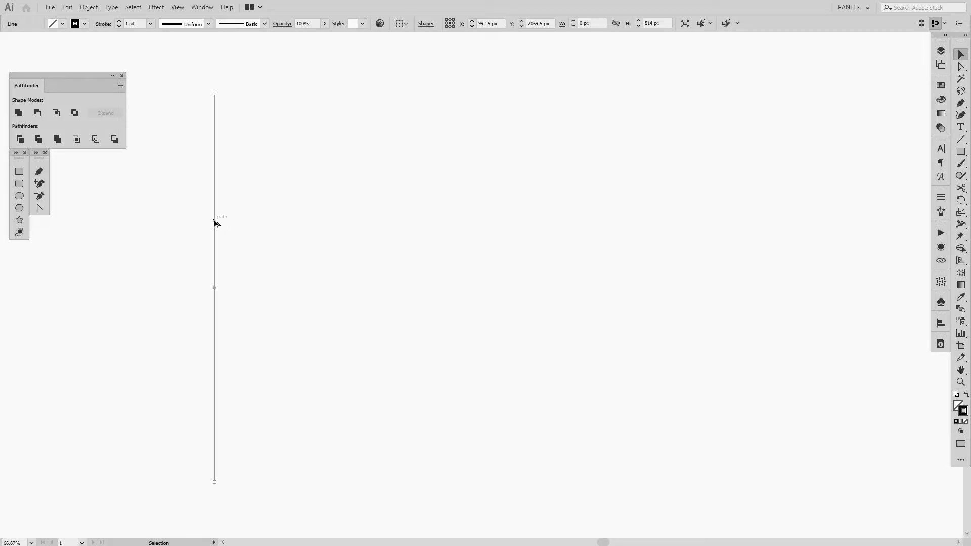
# - Copy the line about 22 px right, repeat the copy into an evenly spaced row, and select all lines
pyautogui.moveTo(215, 223)
pyautogui.mouseDown()
pyautogui.moveTo(243, 238)
pyautogui.moveTo(223, 241)
pyautogui.moveTo(226, 220)
pyautogui.mouseUp()
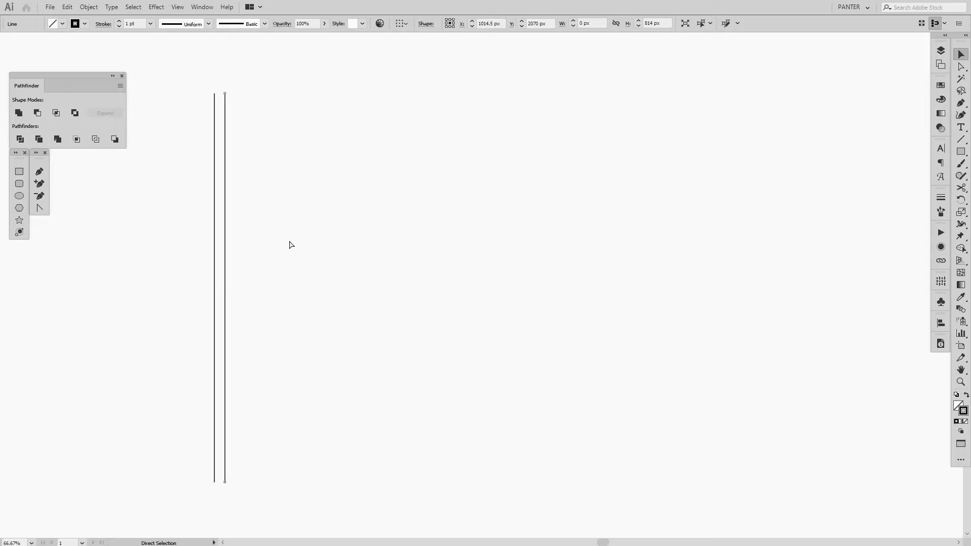
pyautogui.hotkey('ctrl', 'd')
pyautogui.hotkey('ctrl', 'd')
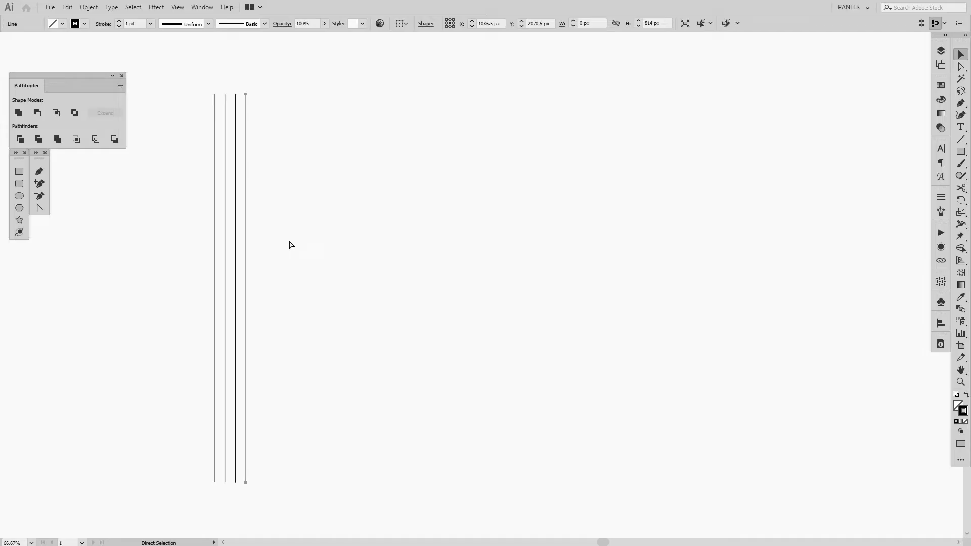
pyautogui.hotkey('ctrl', 'd')
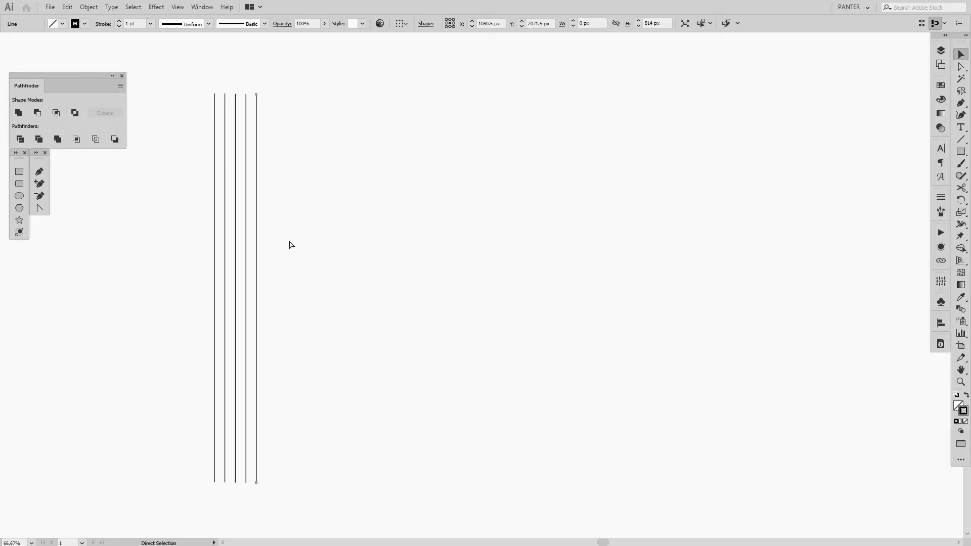
pyautogui.hotkey('ctrl', 'd')
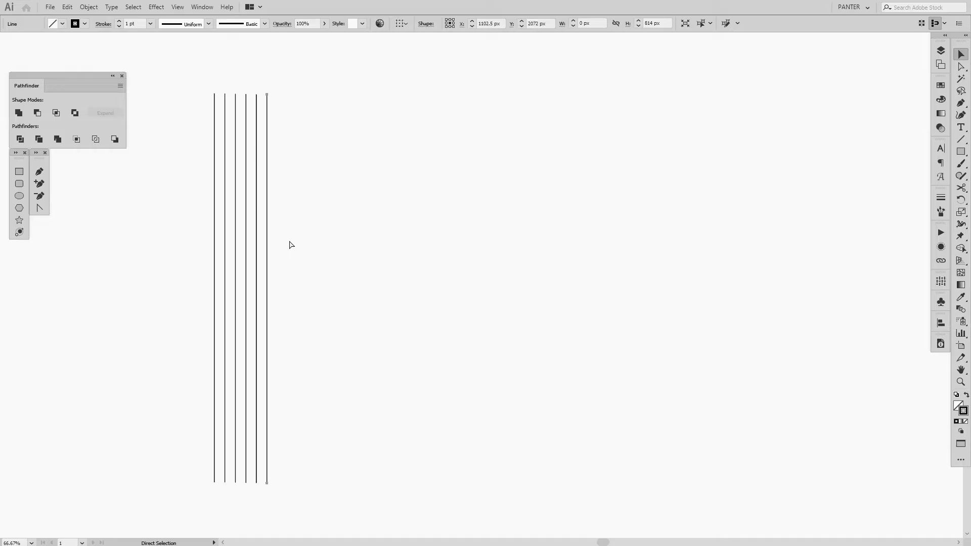
pyautogui.hotkey('ctrl', 'd')
pyautogui.hotkey('ctrl', 'd')
pyautogui.hotkey('ctrl', 'd')
pyautogui.hotkey('ctrl', 'd')
pyautogui.hotkey('ctrl', 'd')
pyautogui.hotkey('ctrl', 'd')
pyautogui.hotkey('ctrl', 'd')
pyautogui.hotkey('ctrl', 'd')
pyautogui.hotkey('ctrl', 'd')
pyautogui.hotkey('ctrl', 'd')
pyautogui.hotkey('ctrl', 'd')
pyautogui.hotkey('ctrl', 'd')
pyautogui.hotkey('ctrl', 'd')
pyautogui.hotkey('ctrl', 'd')
pyautogui.hotkey('ctrl', 'd')
pyautogui.hotkey('ctrl', 'd')
pyautogui.hotkey('ctrl', 'd')
pyautogui.hotkey('ctrl', 'd')
pyautogui.hotkey('ctrl', 'd')
pyautogui.hotkey('ctrl', 'd')
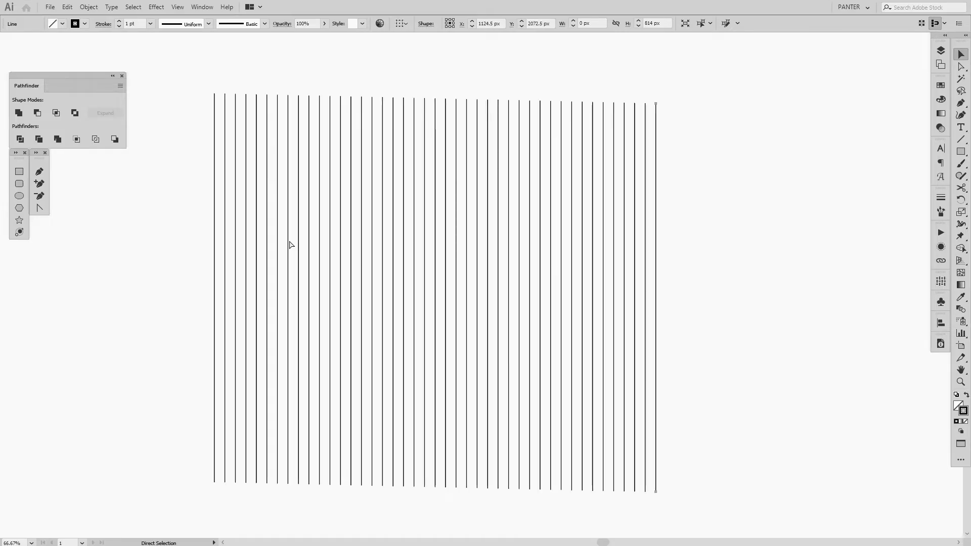
pyautogui.press('v')
pyautogui.moveTo(165, 241); pyautogui.dragTo(770, 310)
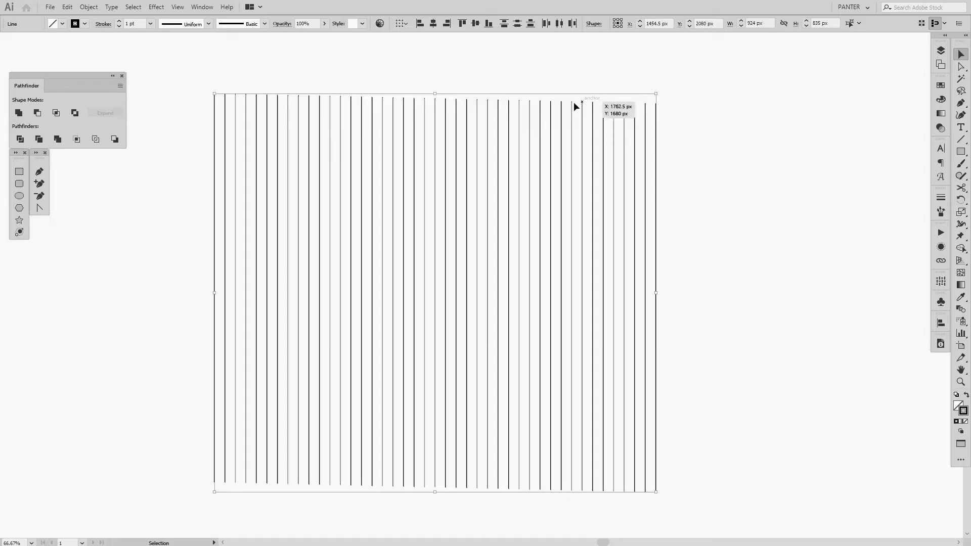
# - Vertically center-align the selected lines and group them into one 614 px-tall set
pyautogui.click(477, 26)
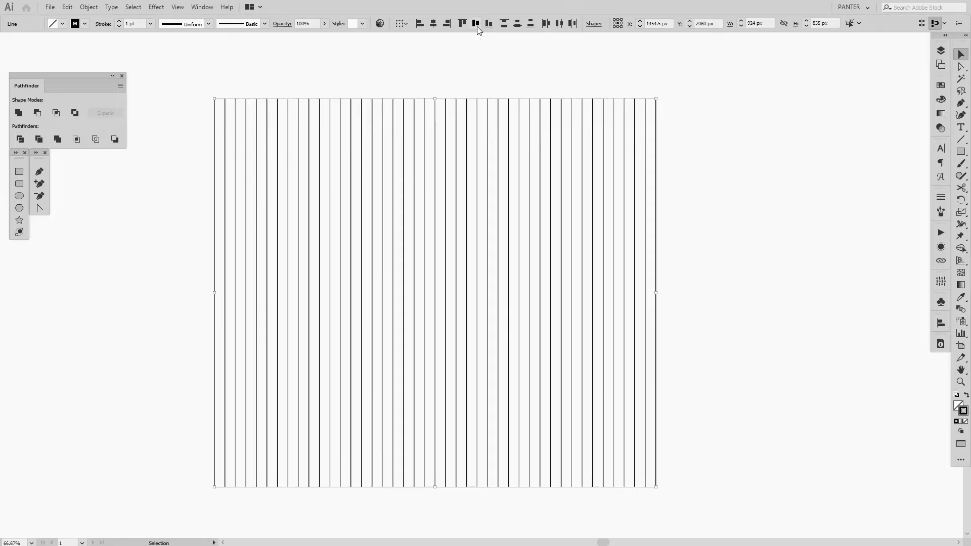
pyautogui.rightClick(487, 166)
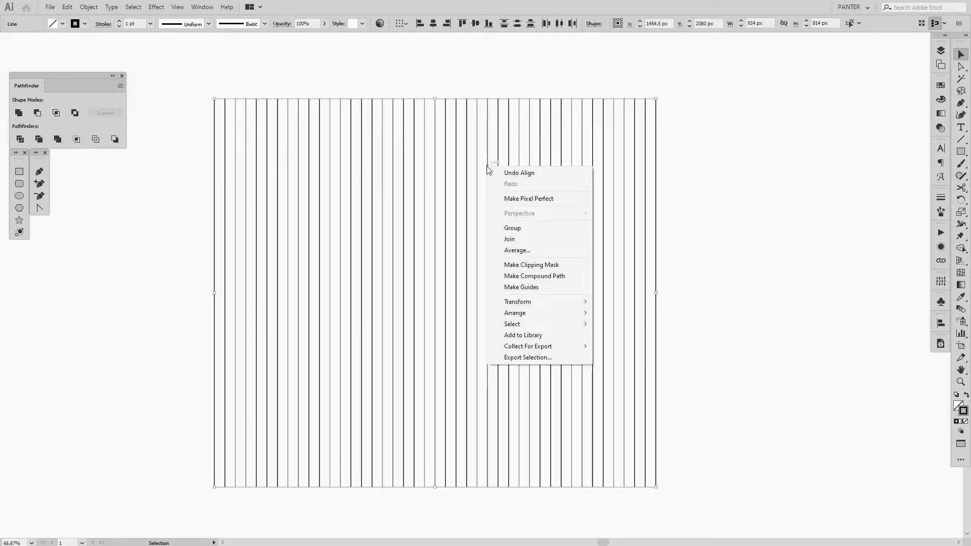
pyautogui.click(512, 227)
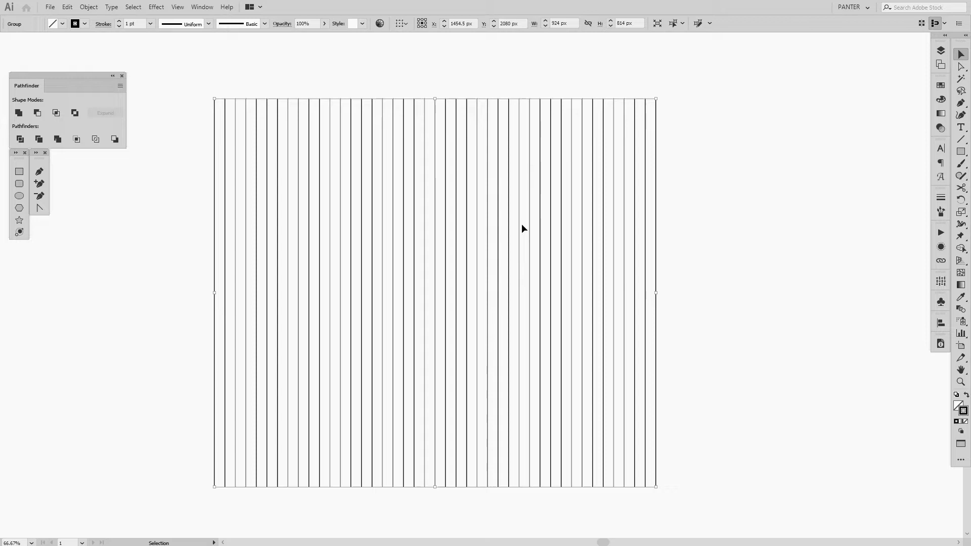
pyautogui.moveTo(520, 223); pyautogui.dragTo(564, 226)
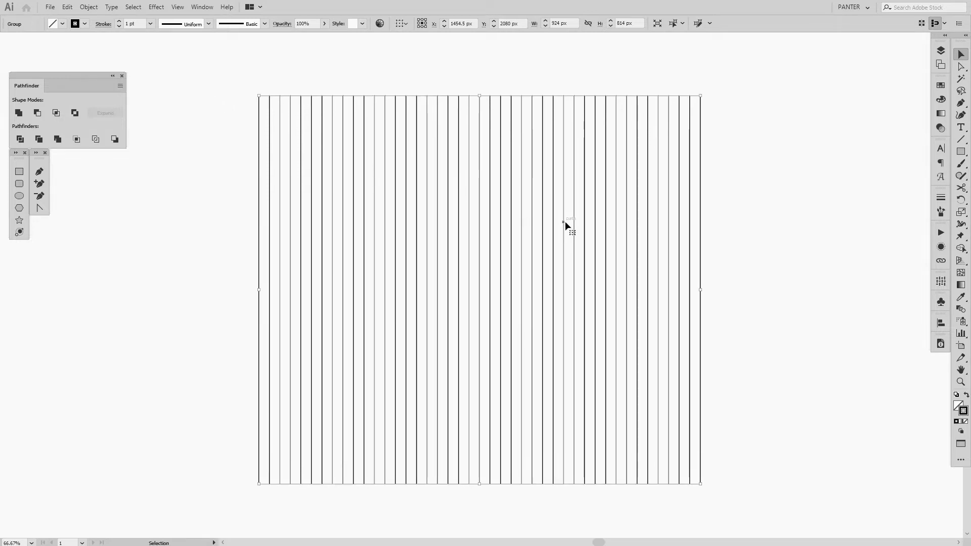
# - Add a copy of the line group rotated 60°
pyautogui.press('r')
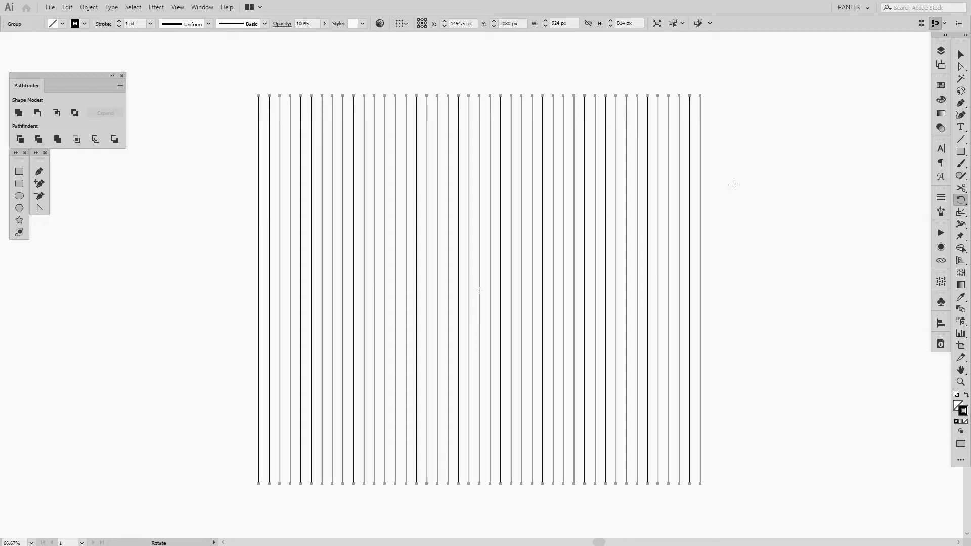
pyautogui.press('Return')
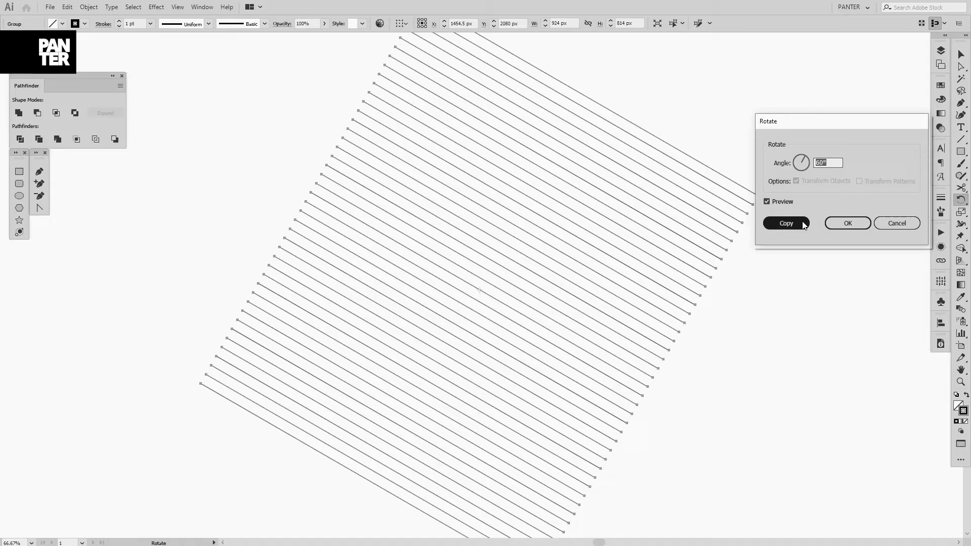
pyautogui.click(786, 223)
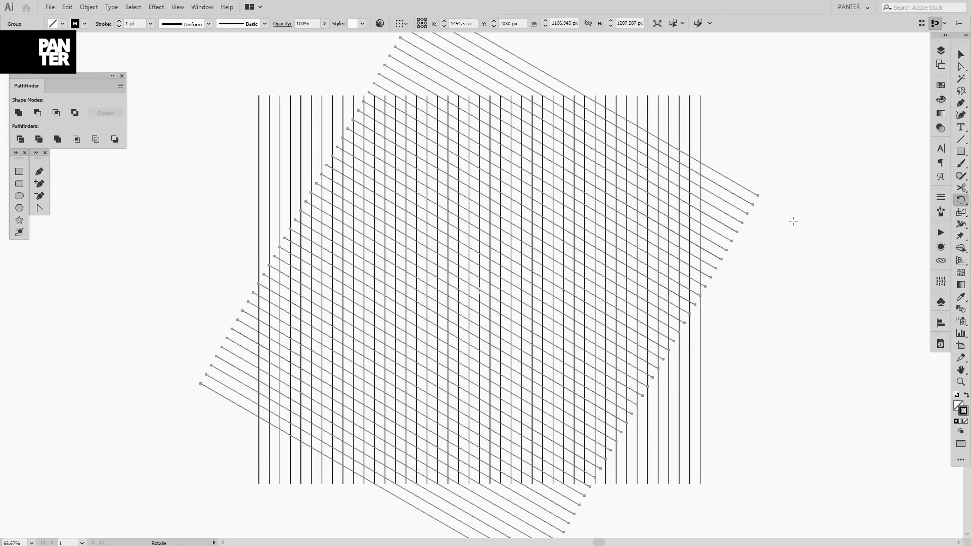
pyautogui.press('v')
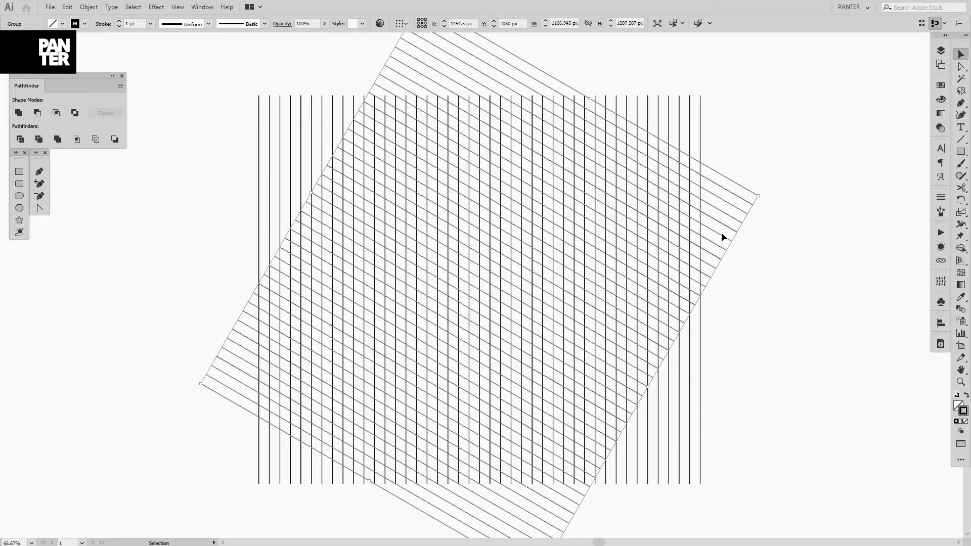
# - Add a second rotated copy in the opposite direction to complete the isometric triangle grid
pyautogui.click(961, 201)
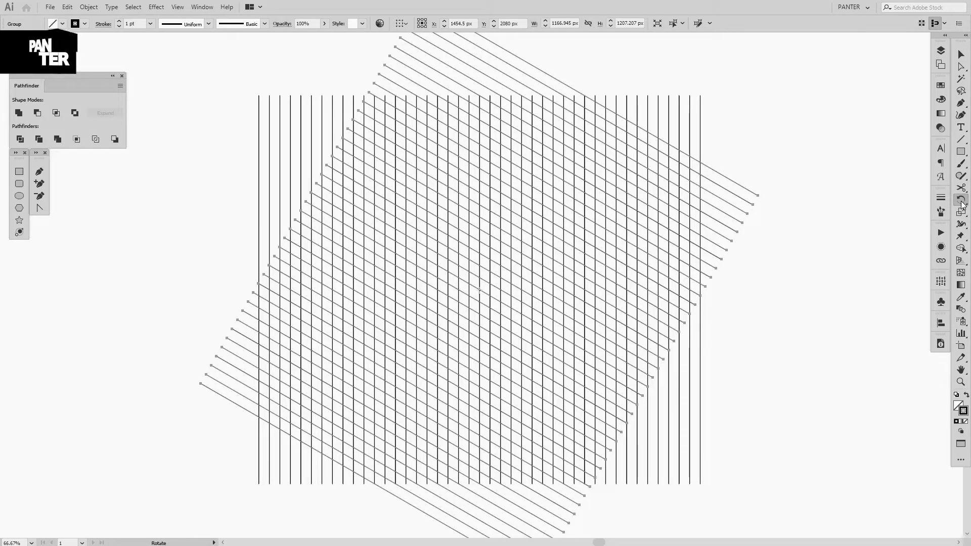
pyautogui.doubleClick(961, 201)
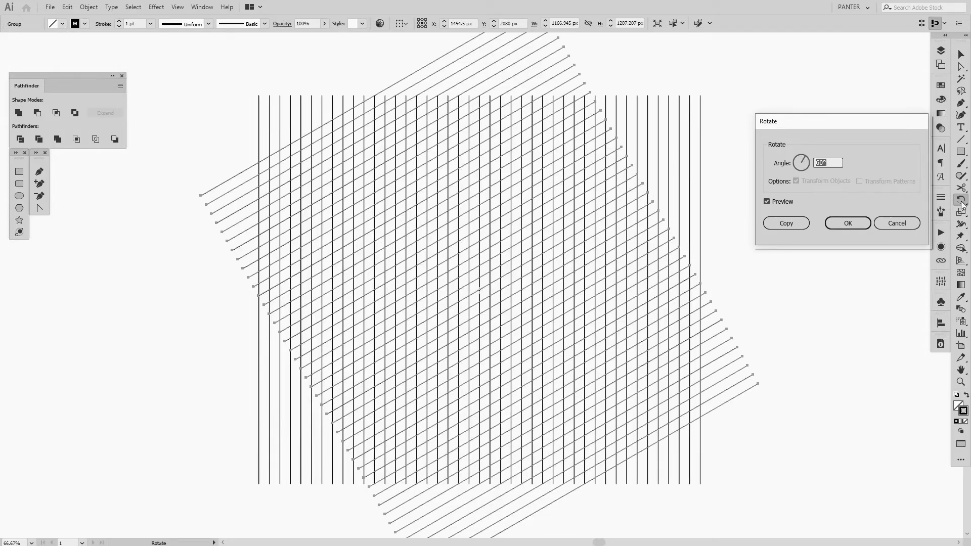
pyautogui.click(786, 226)
pyautogui.click(786, 226)
pyautogui.hotkey('ctrl', 'shift', 'a')
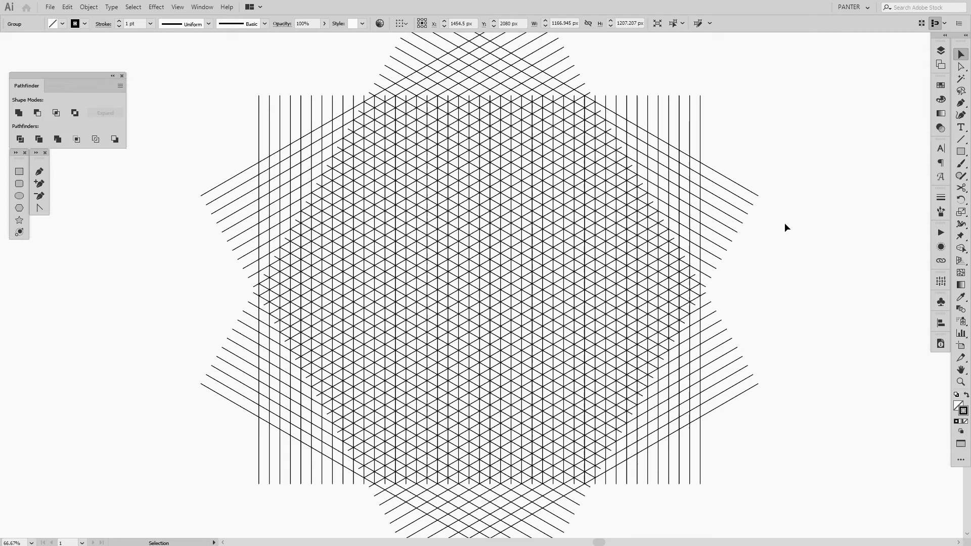
pyautogui.press('v')
pyautogui.hotkey('ctrl', '=')
pyautogui.hotkey('ctrl', '=')
pyautogui.hotkey('ctrl', '=')
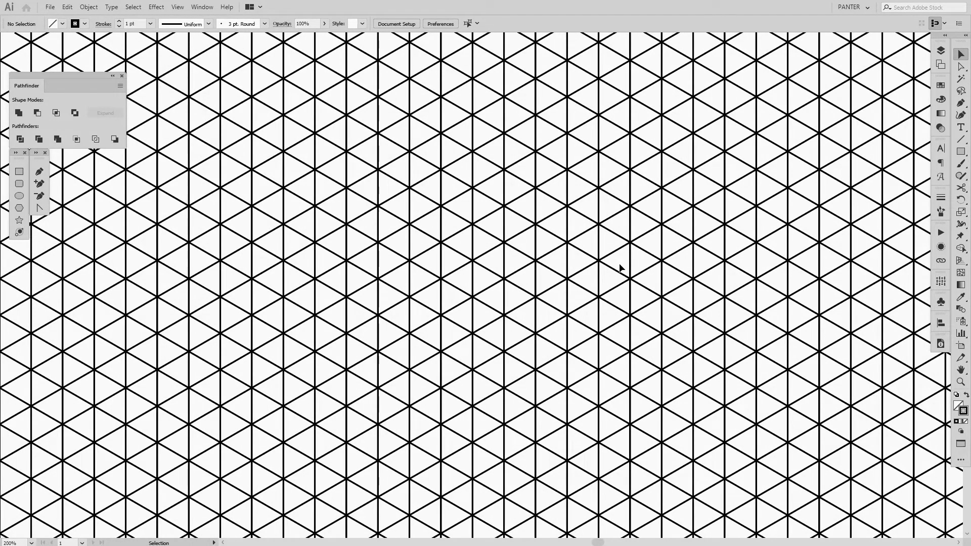
# - Zoom in on the triangle grid and select the entire grid with Ctrl+A
pyautogui.scroll(2, 586, 270)
pyautogui.scroll(-2, 507, 320)
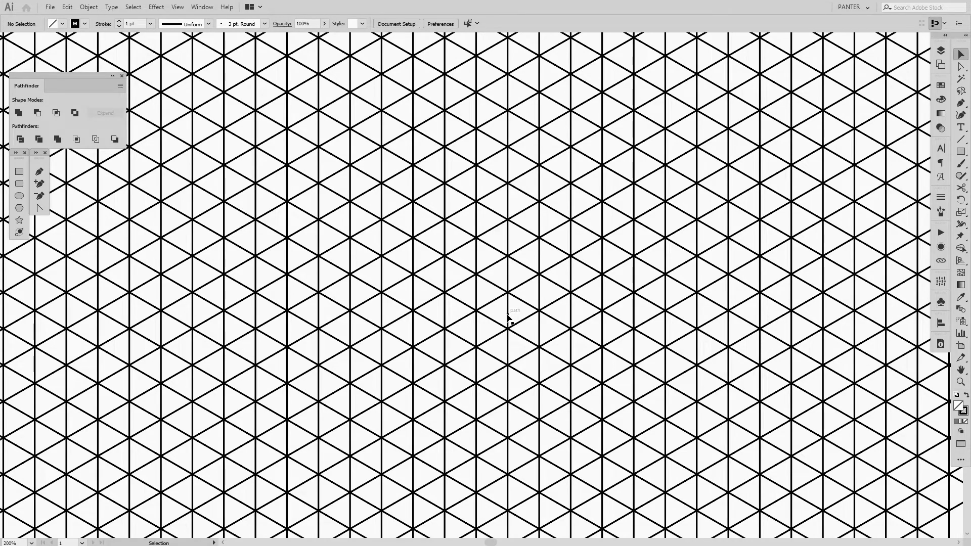
pyautogui.moveTo(509, 320); pyautogui.dragTo(480, 278)
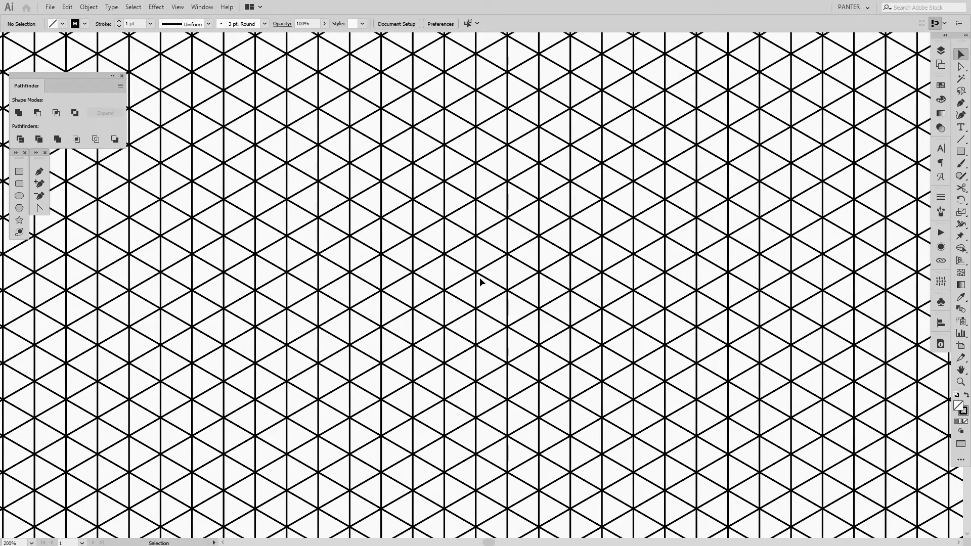
pyautogui.hotkey('ctrl', 'a')
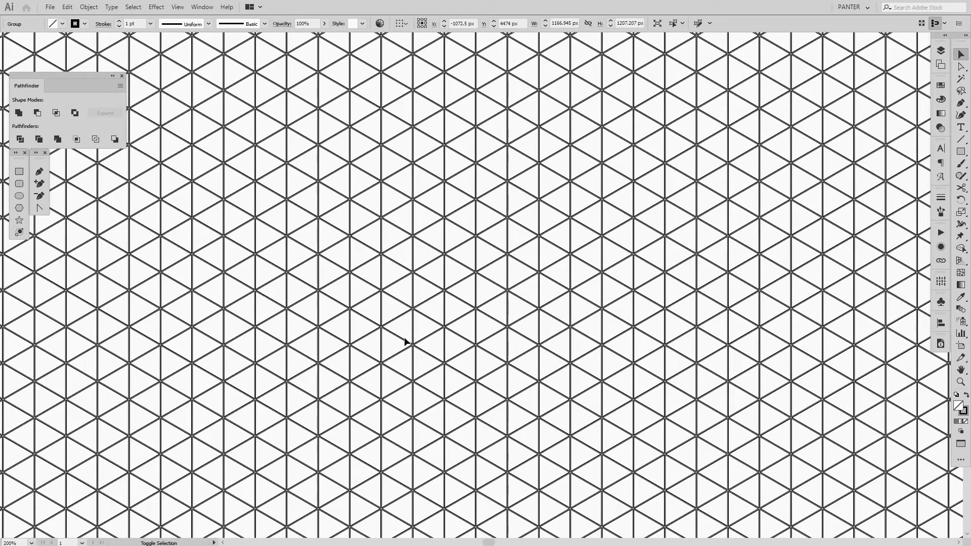
# - With Shape Builder, merge grid triangles into a V-shaped band and a hooked band above it
pyautogui.hotkey('shift', 'm')
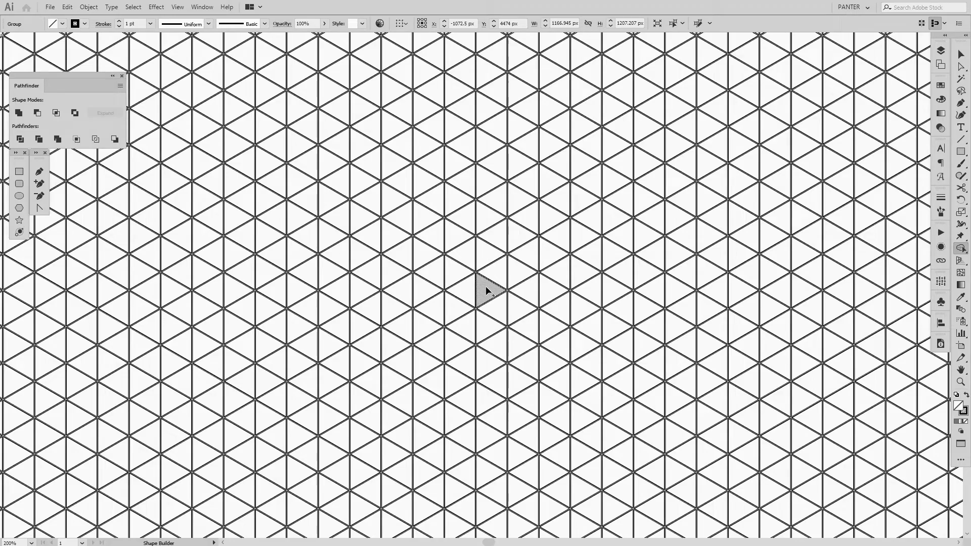
pyautogui.moveTo(490, 289); pyautogui.dragTo(616, 208)
pyautogui.moveTo(460, 288)
pyautogui.mouseDown()
pyautogui.moveTo(337, 201)
pyautogui.moveTo(328, 207)
pyautogui.moveTo(461, 277)
pyautogui.moveTo(587, 210)
pyautogui.moveTo(456, 129)
pyautogui.mouseUp()
pyautogui.scroll(2, 374, 197)
pyautogui.hscroll(1, 374, 198)
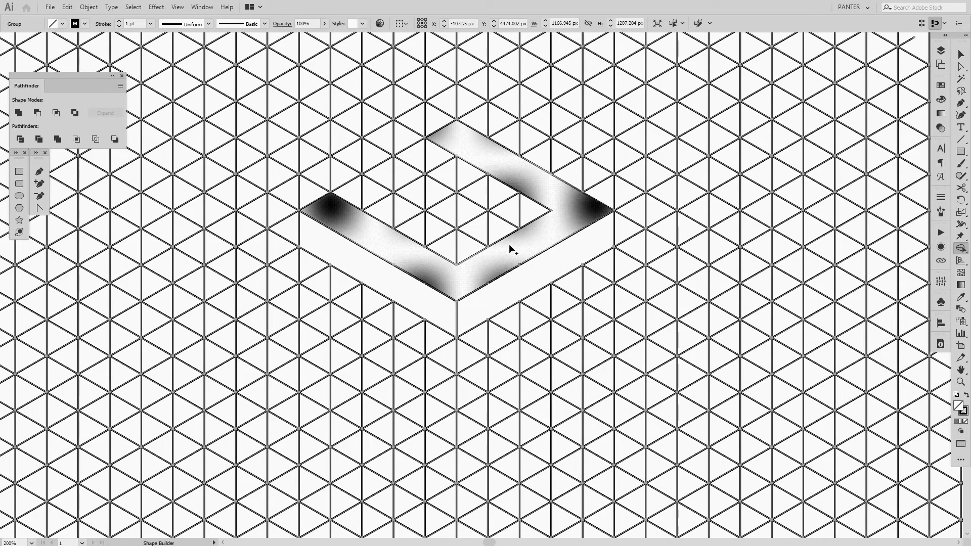
# - Merge diagonal triangle strips on the top face of the box
pyautogui.moveTo(509, 248)
pyautogui.mouseDown()
pyautogui.moveTo(392, 176)
pyautogui.moveTo(412, 225)
pyautogui.mouseUp()
pyautogui.moveTo(461, 246); pyautogui.dragTo(463, 248)
pyautogui.moveTo(526, 215); pyautogui.dragTo(441, 156)
pyautogui.moveTo(377, 343); pyautogui.dragTo(391, 288)
# - Merge the left-face triangle columns into vertical strips
pyautogui.moveTo(335, 195); pyautogui.dragTo(336, 349)
pyautogui.moveTo(397, 238); pyautogui.dragTo(397, 377)
pyautogui.moveTo(449, 264); pyautogui.dragTo(459, 409)
pyautogui.moveTo(423, 373); pyautogui.dragTo(423, 253)
pyautogui.moveTo(362, 338); pyautogui.dragTo(363, 235)
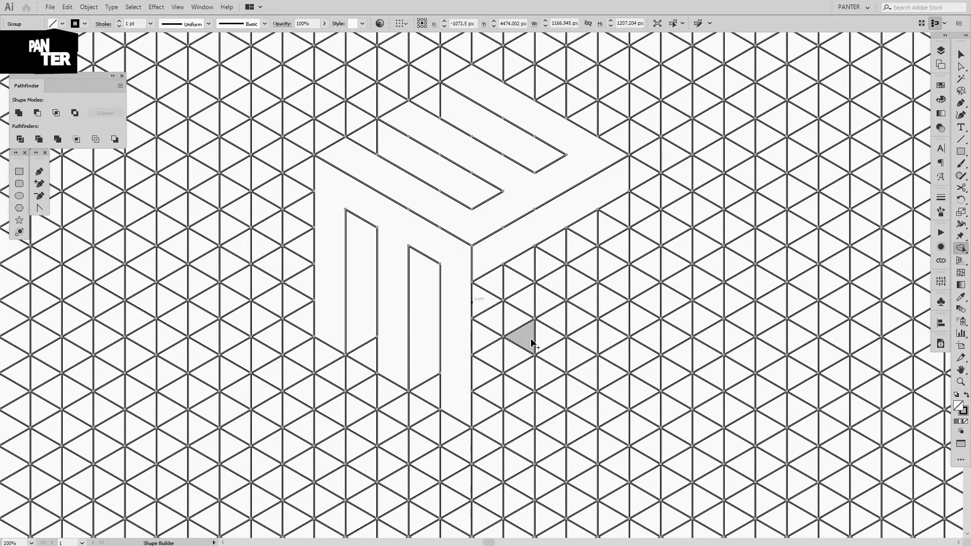
pyautogui.moveTo(531, 337)
pyautogui.mouseDown()
pyautogui.moveTo(513, 373)
pyautogui.moveTo(449, 364)
pyautogui.mouseUp()
# - Merge the right-face stem with its diagonal lower and middle arms into an E
pyautogui.moveTo(388, 448)
pyautogui.mouseDown()
pyautogui.moveTo(389, 296)
pyautogui.moveTo(407, 306)
pyautogui.moveTo(520, 299)
pyautogui.mouseUp()
pyautogui.moveTo(482, 332); pyautogui.dragTo(602, 258)
pyautogui.moveTo(485, 399)
pyautogui.mouseDown()
pyautogui.moveTo(547, 373)
pyautogui.moveTo(604, 335)
pyautogui.mouseUp()
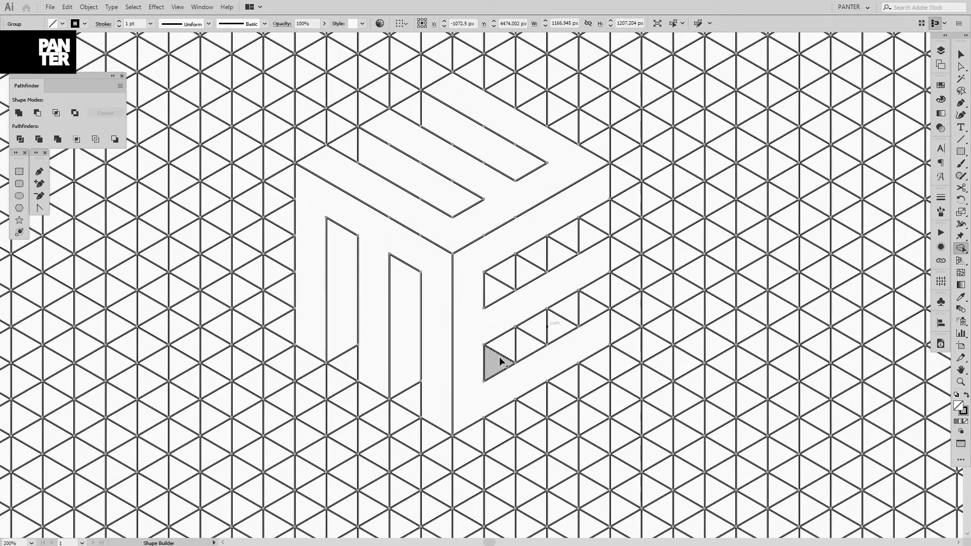
pyautogui.moveTo(500, 362); pyautogui.dragTo(591, 310)
pyautogui.moveTo(488, 291); pyautogui.dragTo(603, 235)
pyautogui.moveTo(416, 293); pyautogui.dragTo(415, 320)
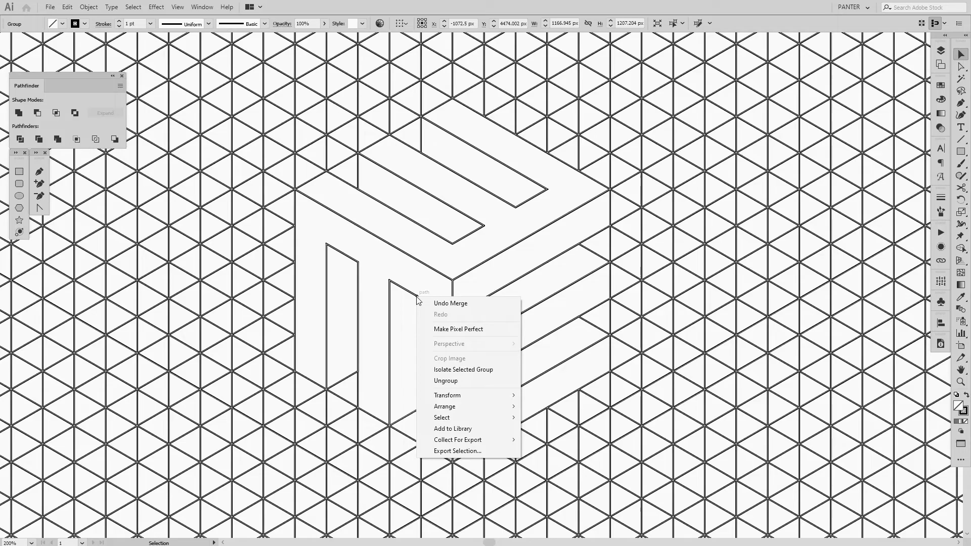
# - Ungroup the merged artwork so the top, left and right faces become separate paths
pyautogui.rightClick(417, 297)
pyautogui.click(452, 380)
pyautogui.rightClick(417, 296)
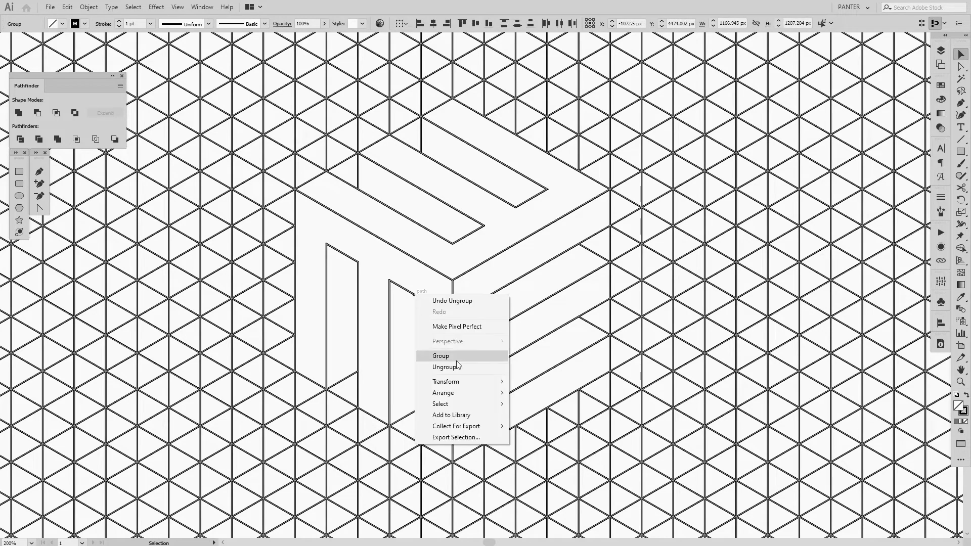
pyautogui.click(456, 361)
# - Select the top, right and left E faces together as the whole cube
pyautogui.rightClick(477, 233)
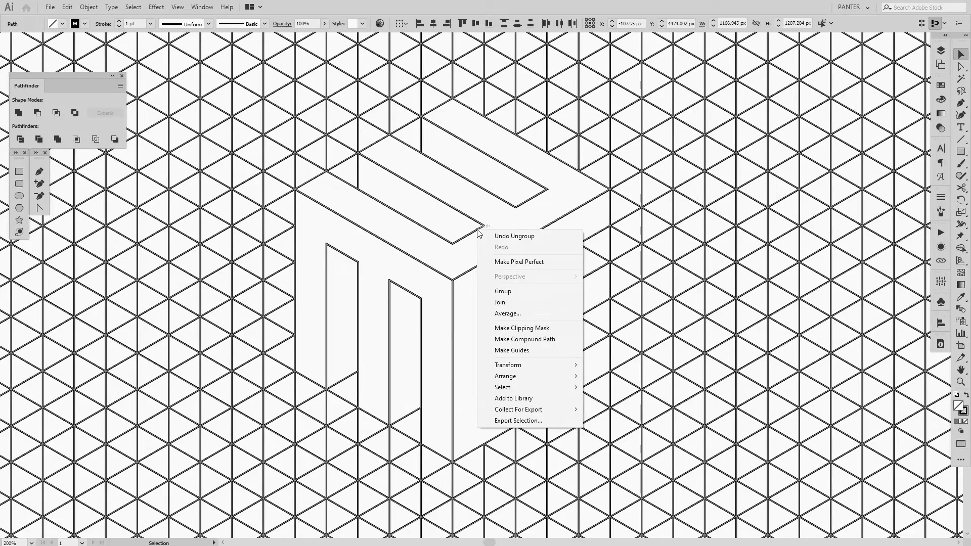
pyautogui.click(477, 233)
pyautogui.click(477, 222)
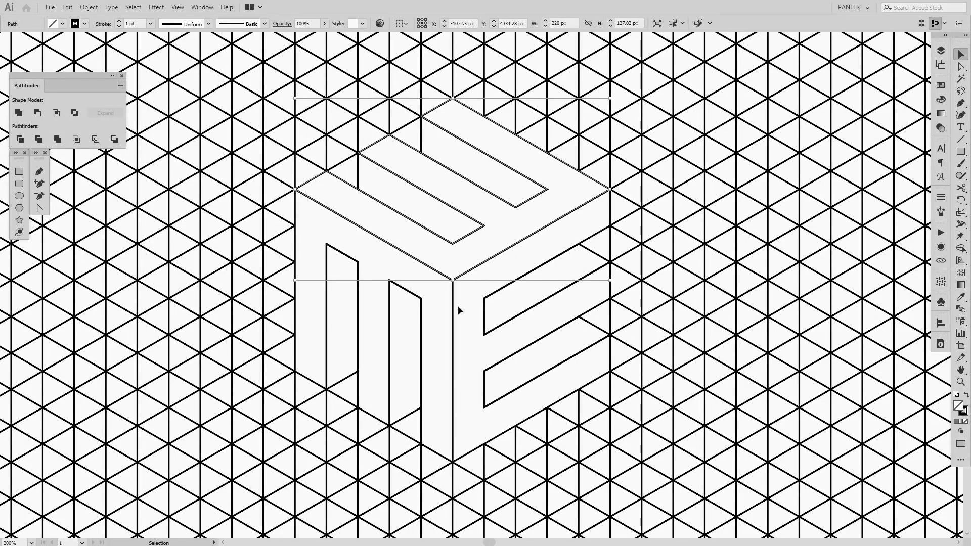
pyautogui.click(484, 309)
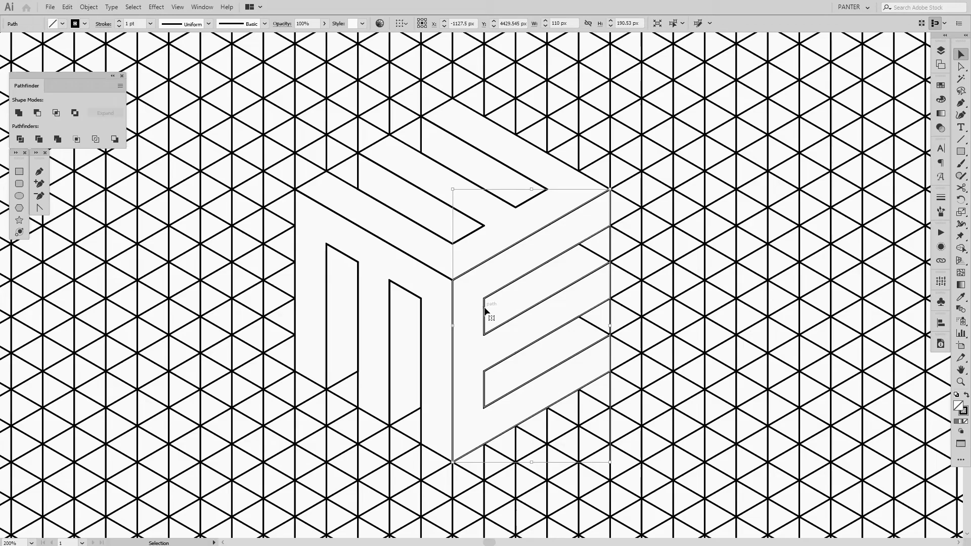
pyautogui.keyDown('shift'); pyautogui.click(405, 218); pyautogui.keyUp('shift')
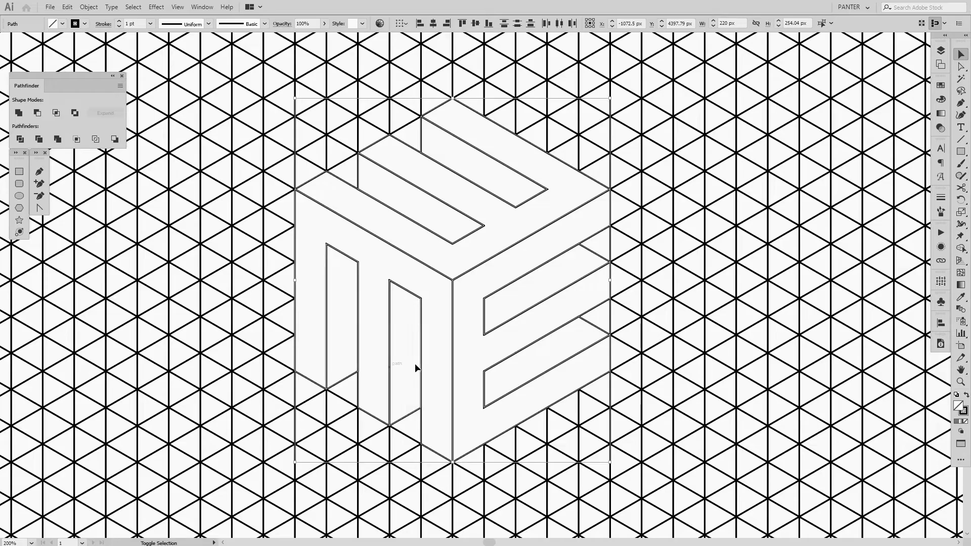
# - Drag the E cube out below the grid and place an identical copy beside it on the right
pyautogui.scroll(-4, 514, 369)
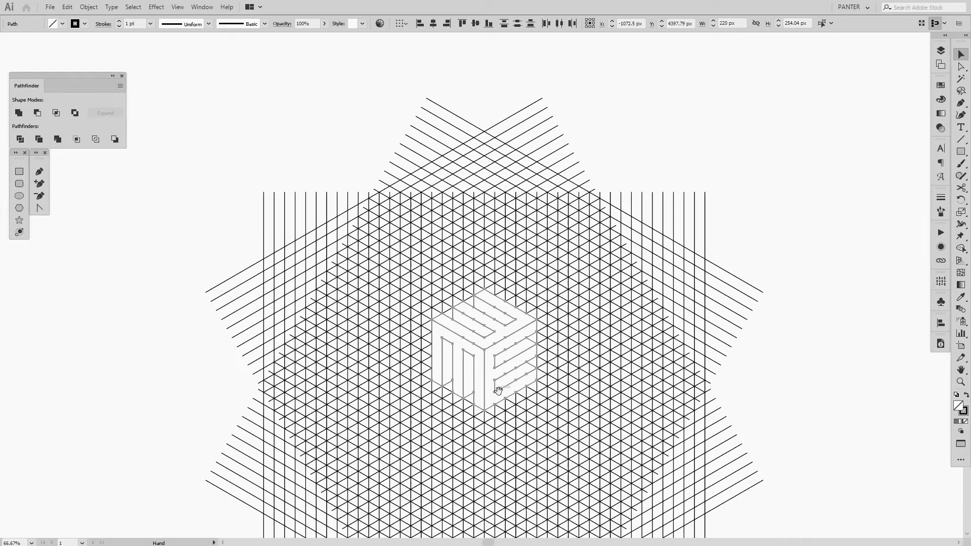
pyautogui.scroll(-3, 503, 241)
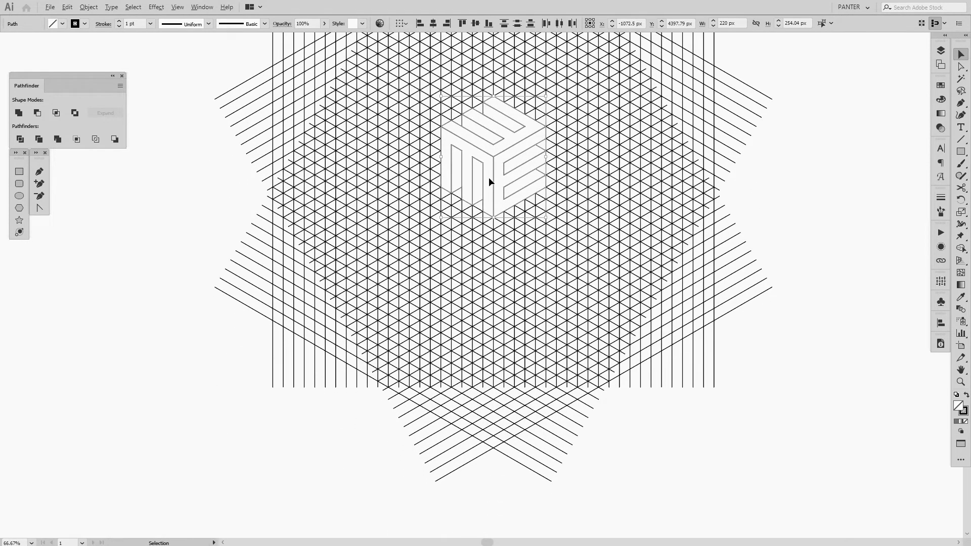
pyautogui.moveTo(495, 173); pyautogui.dragTo(514, 533)
pyautogui.moveTo(524, 477); pyautogui.dragTo(470, 174)
pyautogui.moveTo(445, 206); pyautogui.dragTo(455, 329)
pyautogui.scroll(5, 474, 336)
pyautogui.scroll(-2, 429, 212)
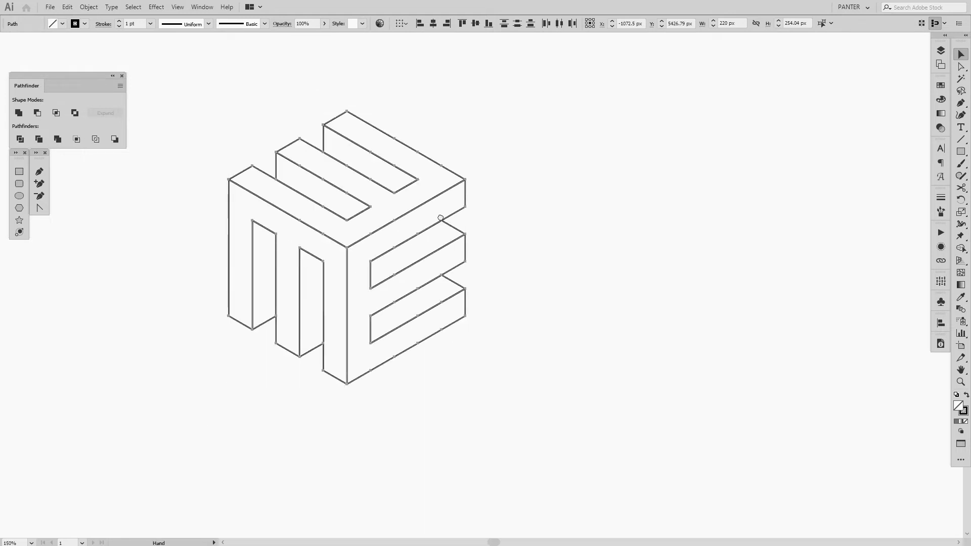
pyautogui.moveTo(419, 217); pyautogui.dragTo(693, 256)
# - Give the copy's top face a light grey fill with no stroke
pyautogui.click(776, 252)
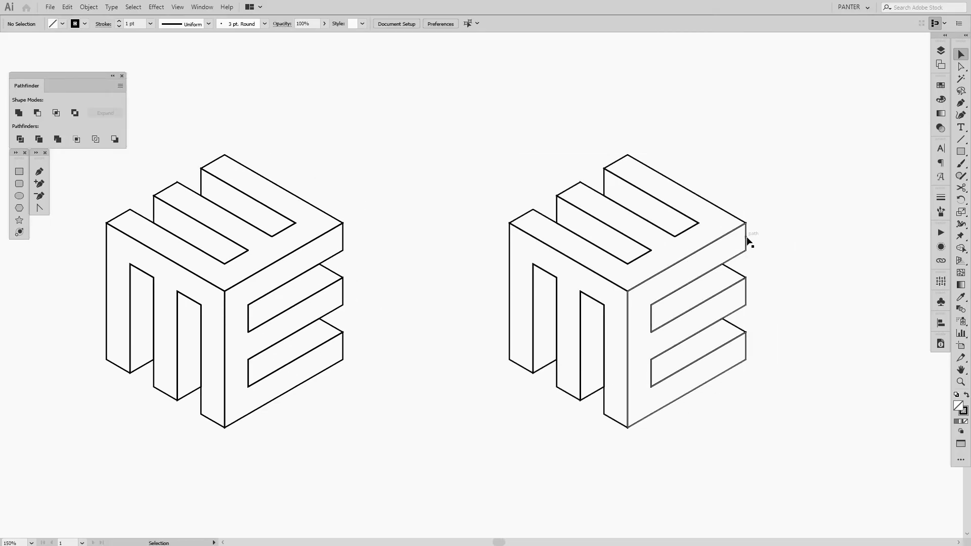
pyautogui.click(714, 206)
pyautogui.hotkey('shift', 'x')
pyautogui.click(940, 86)
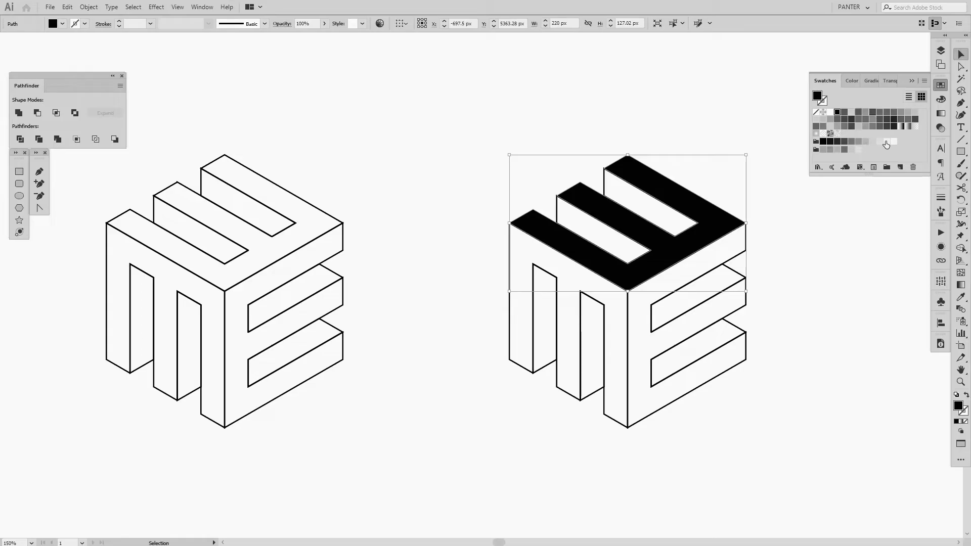
pyautogui.click(879, 142)
# - Fill the copy's right E face with medium grey and no stroke
pyautogui.click(746, 247)
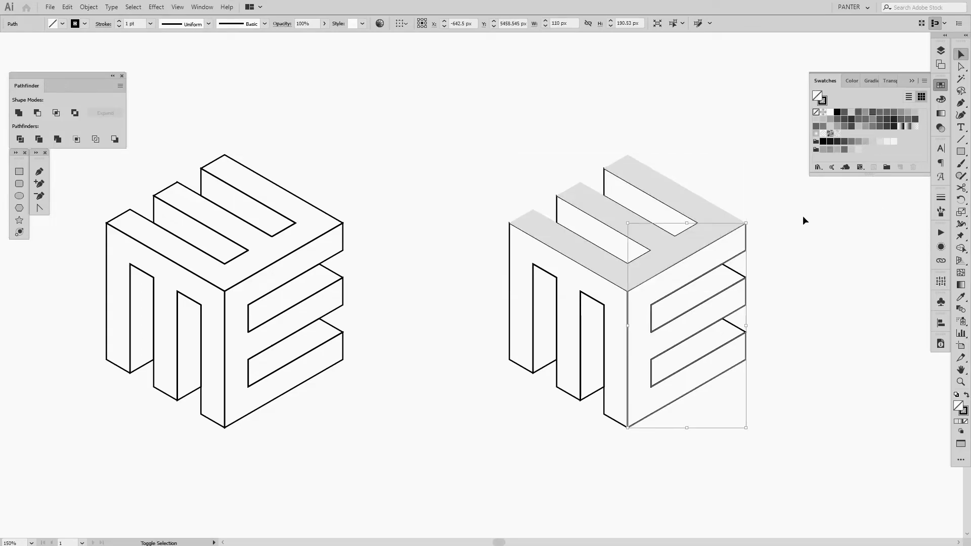
pyautogui.hotkey('shift', 'x')
pyautogui.click(865, 143)
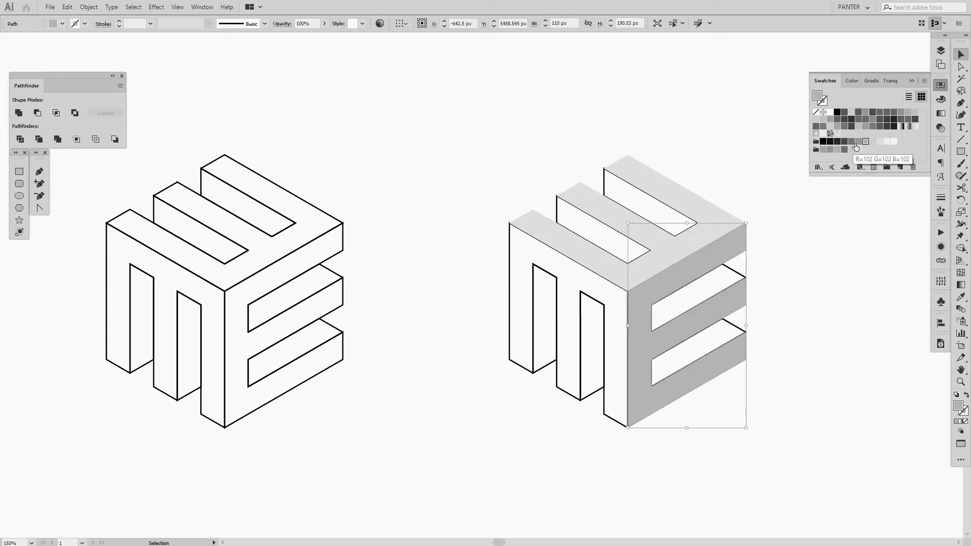
pyautogui.click(858, 142)
pyautogui.click(841, 258)
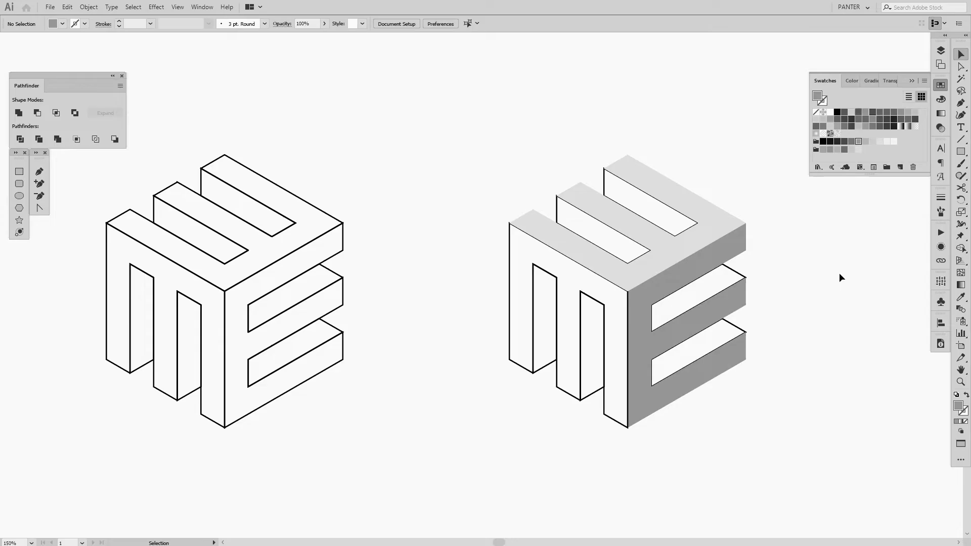
# - Fill the copy's front face with dark grey and no stroke
pyautogui.click(601, 309)
pyautogui.click(510, 245)
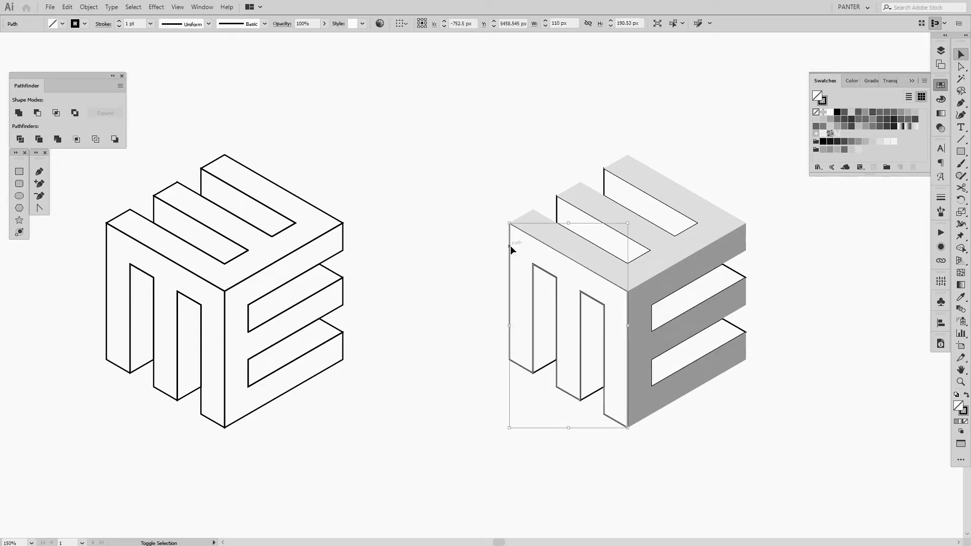
pyautogui.hotkey('shift', 'x')
pyautogui.click(858, 142)
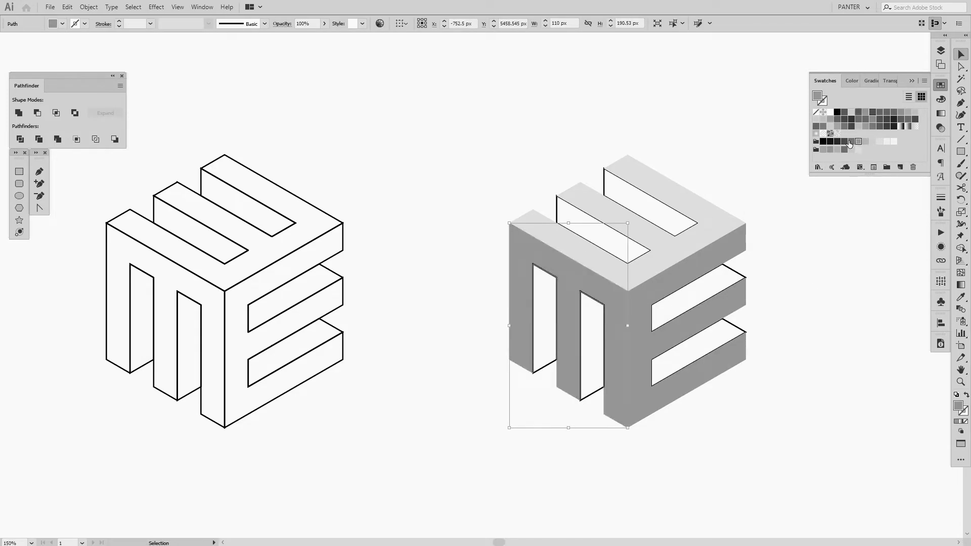
pyautogui.click(851, 142)
pyautogui.click(837, 142)
pyautogui.click(850, 141)
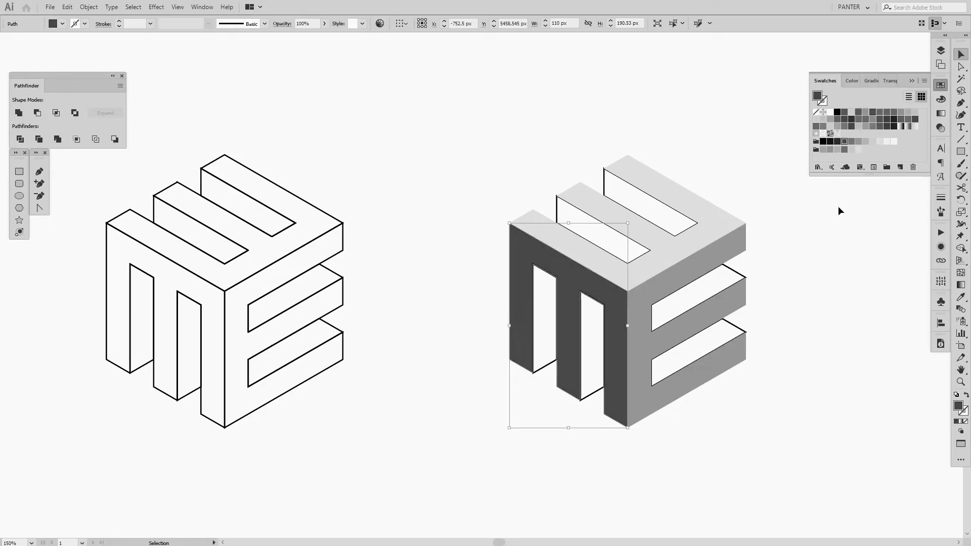
pyautogui.click(844, 142)
pyautogui.click(797, 275)
pyautogui.moveTo(797, 275); pyautogui.dragTo(751, 268)
# - Shade the two white top slot faces mid grey, darker than the light top face
pyautogui.scroll(1, 688, 248)
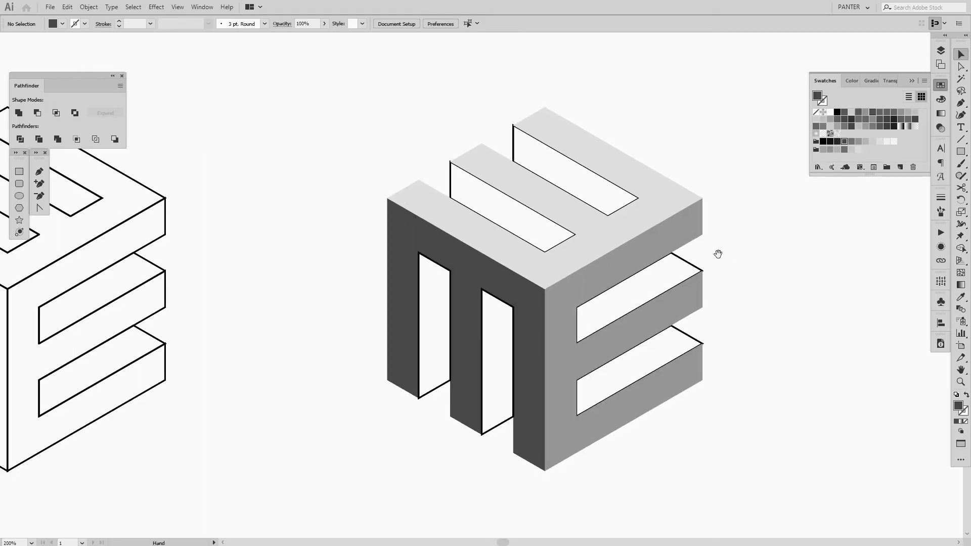
pyautogui.click(516, 143)
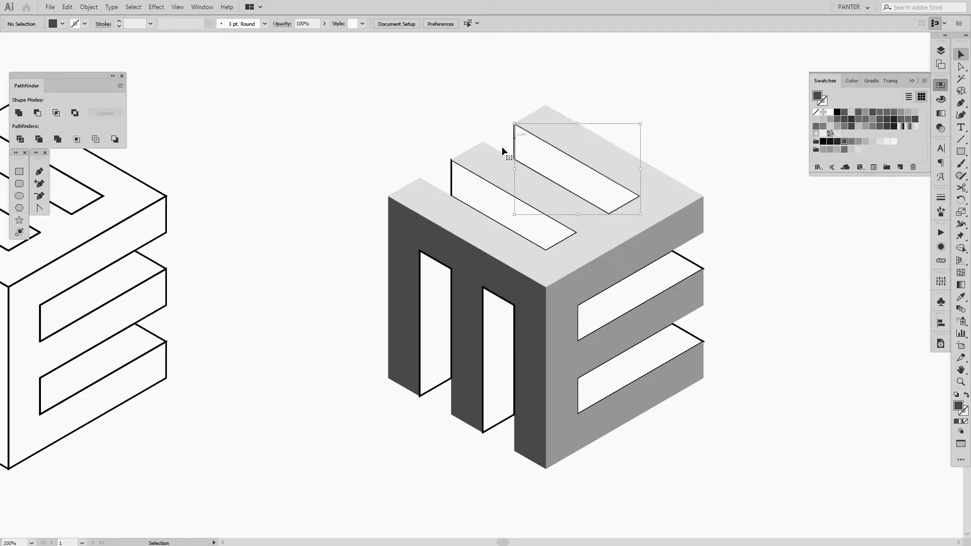
pyautogui.keyDown('shift'); pyautogui.click(458, 180); pyautogui.keyUp('shift')
pyautogui.press('i')
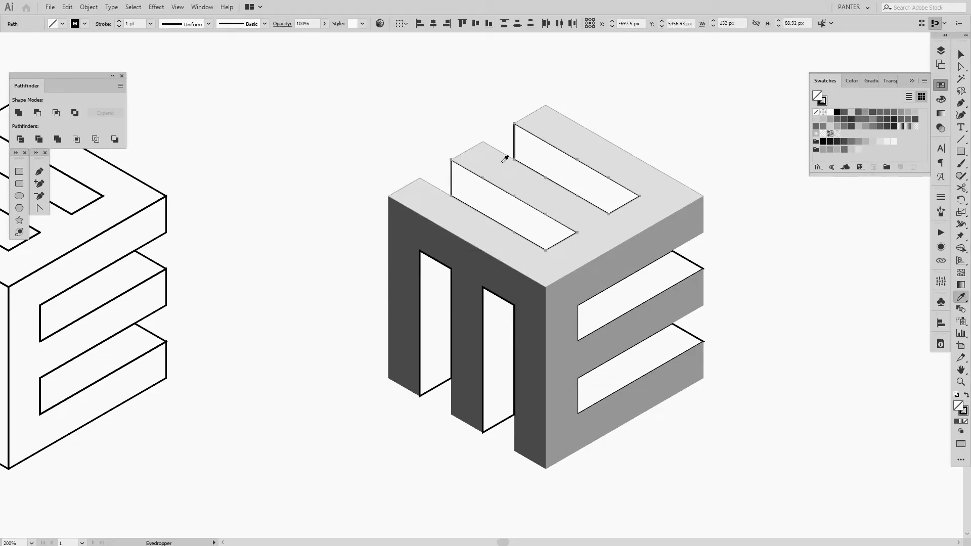
pyautogui.click(504, 160)
pyautogui.press('v')
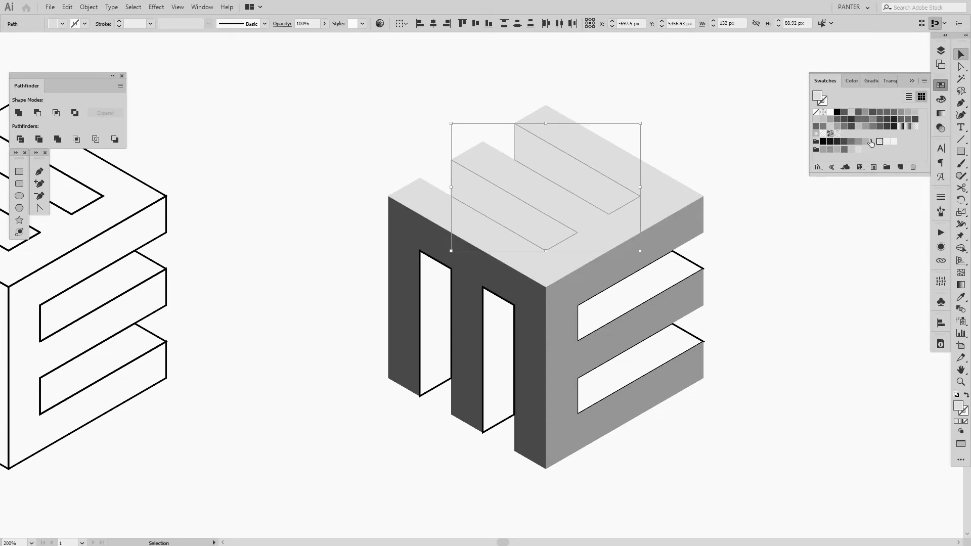
pyautogui.click(871, 142)
pyautogui.click(865, 143)
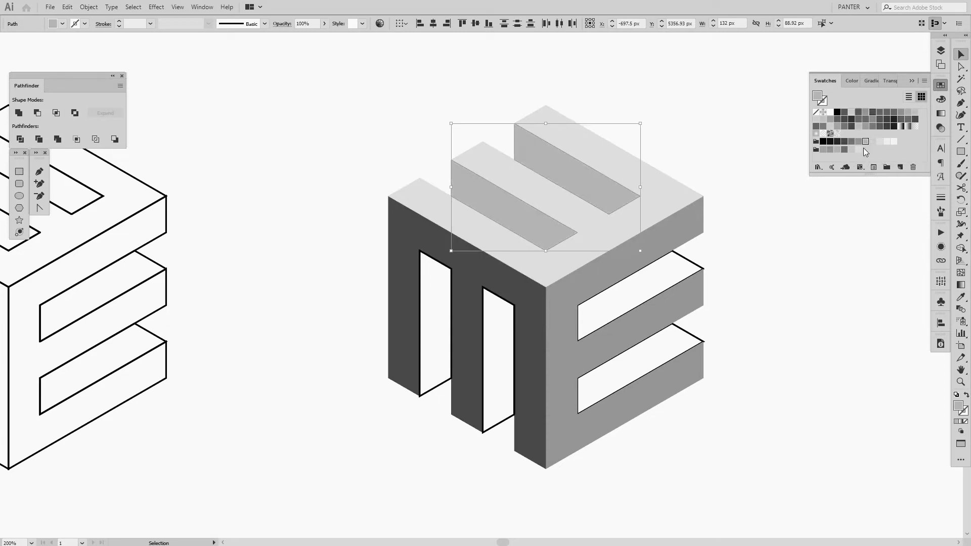
pyautogui.click(778, 205)
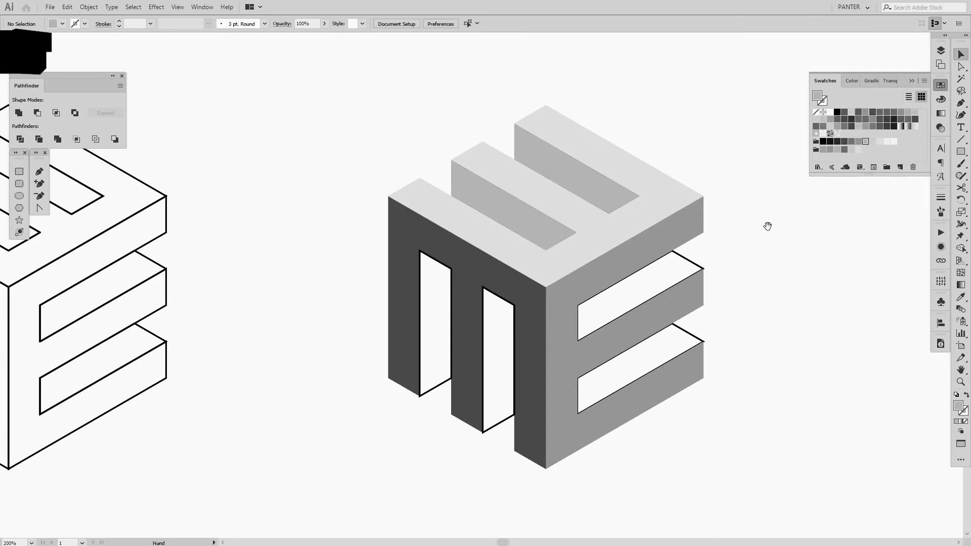
# - Fill the E's upper and lower slot faces with dark grey
pyautogui.moveTo(767, 223); pyautogui.dragTo(775, 233)
pyautogui.click(698, 276)
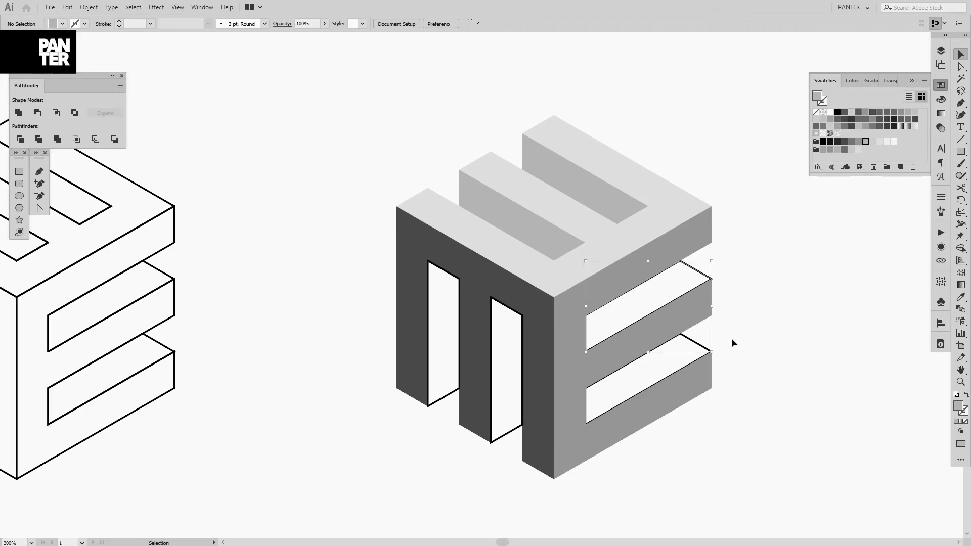
pyautogui.keyDown('shift'); pyautogui.click(694, 347); pyautogui.keyUp('shift')
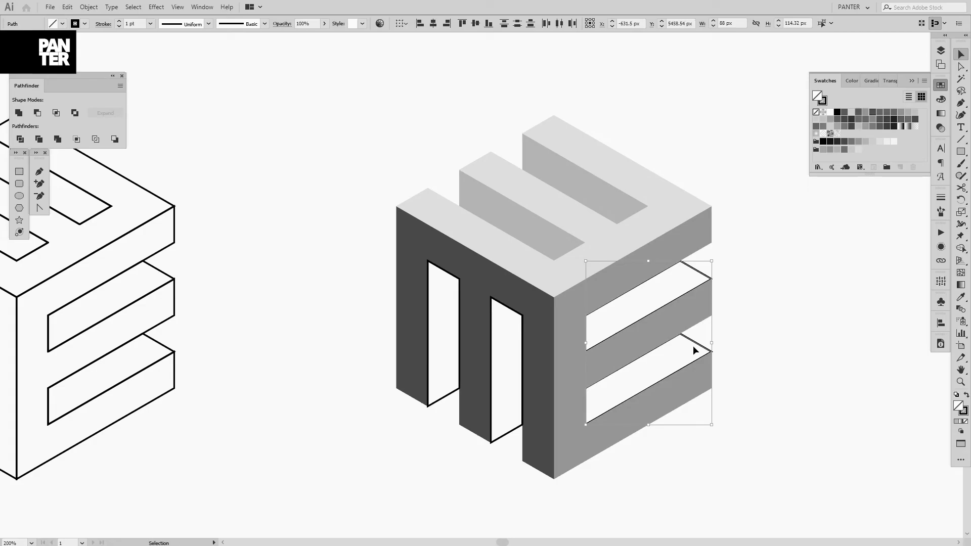
pyautogui.press('i')
pyautogui.click(704, 292)
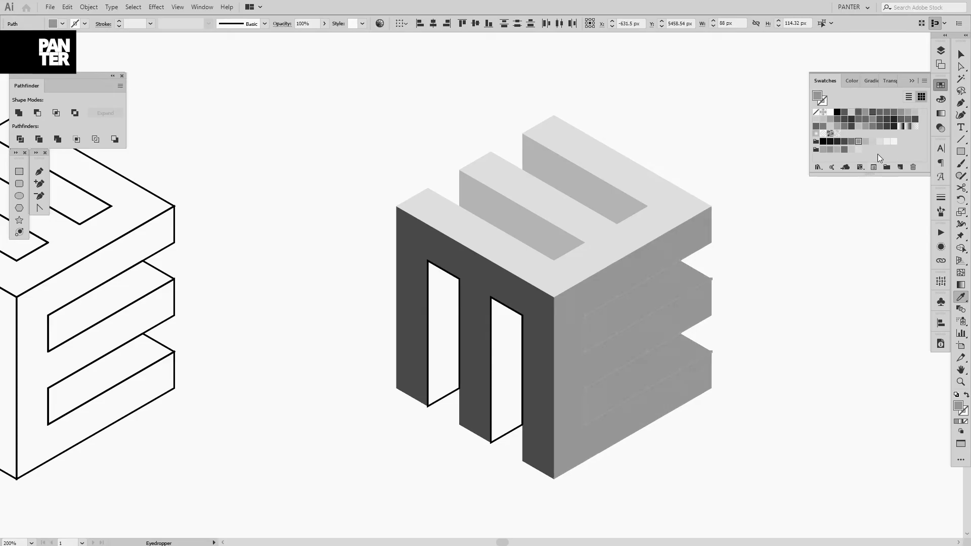
pyautogui.click(844, 142)
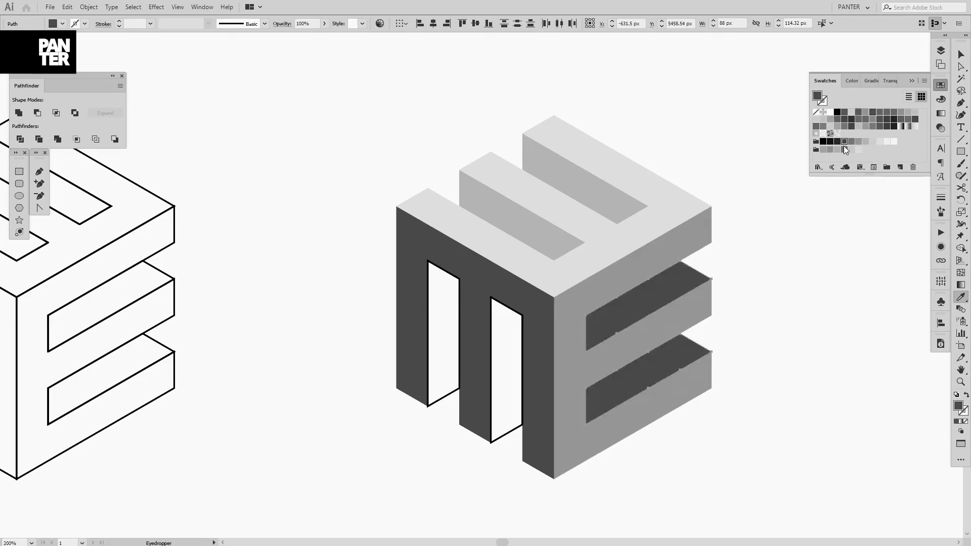
pyautogui.press('v')
pyautogui.click(827, 247)
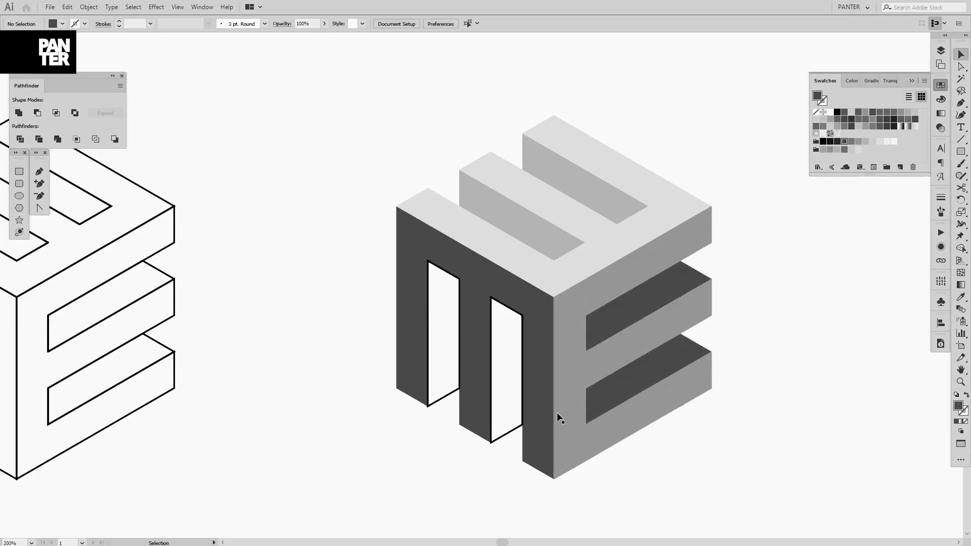
# - Make the two M slot faces near-black
pyautogui.click(514, 439)
pyautogui.keyDown('shift'); pyautogui.click(444, 402); pyautogui.keyUp('shift')
pyautogui.press('i')
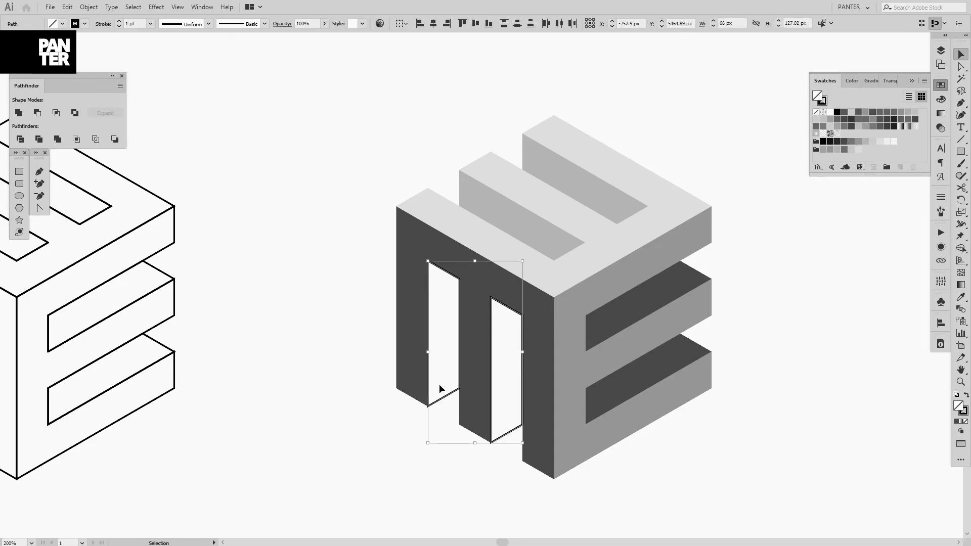
pyautogui.click(482, 380)
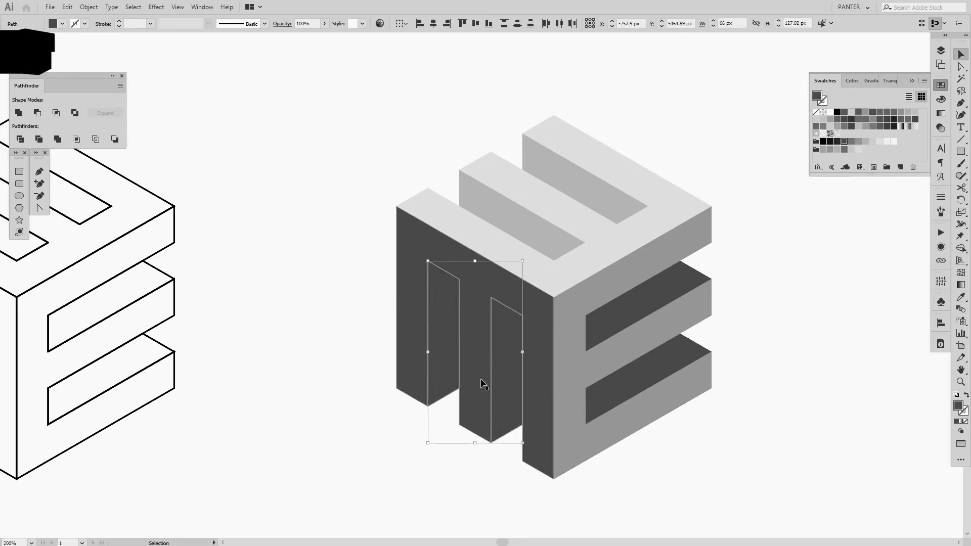
pyautogui.click(830, 141)
pyautogui.click(778, 295)
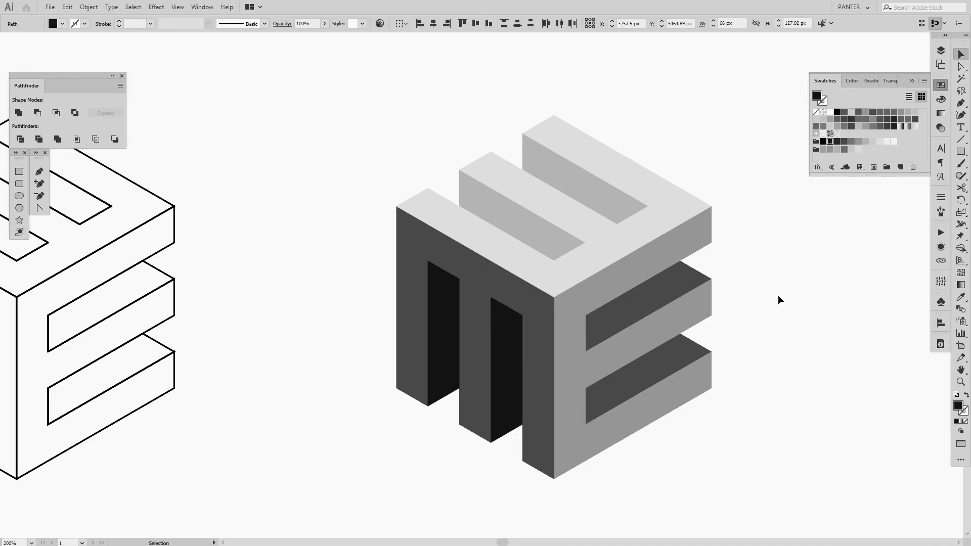
pyautogui.moveTo(778, 295); pyautogui.dragTo(841, 260)
pyautogui.scroll(-5, 725, 291)
# - Zoom to 150%, collapse the Swatches panel, and centre the outline and shaded E-cubes
pyautogui.scroll(5, 679, 289)
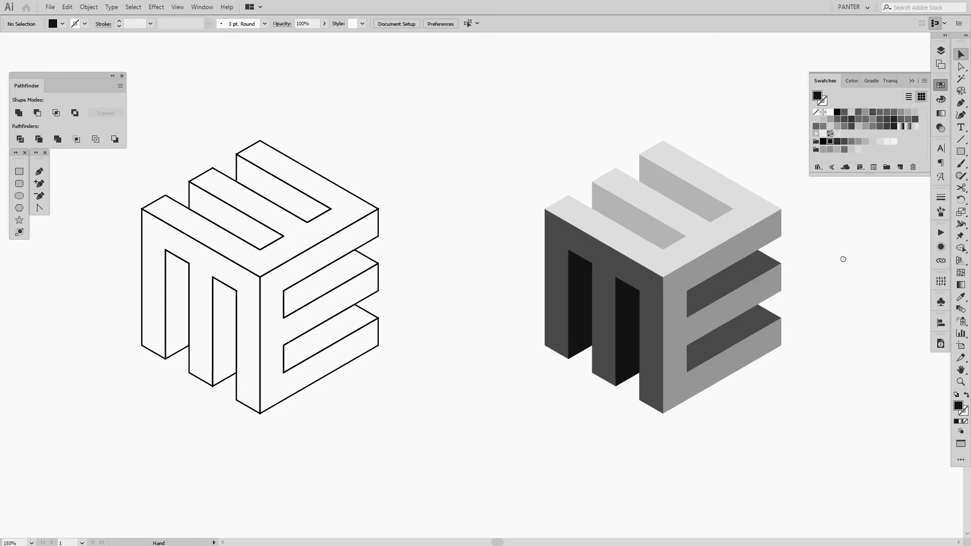
pyautogui.click(912, 81)
pyautogui.moveTo(733, 128); pyautogui.dragTo(725, 136)
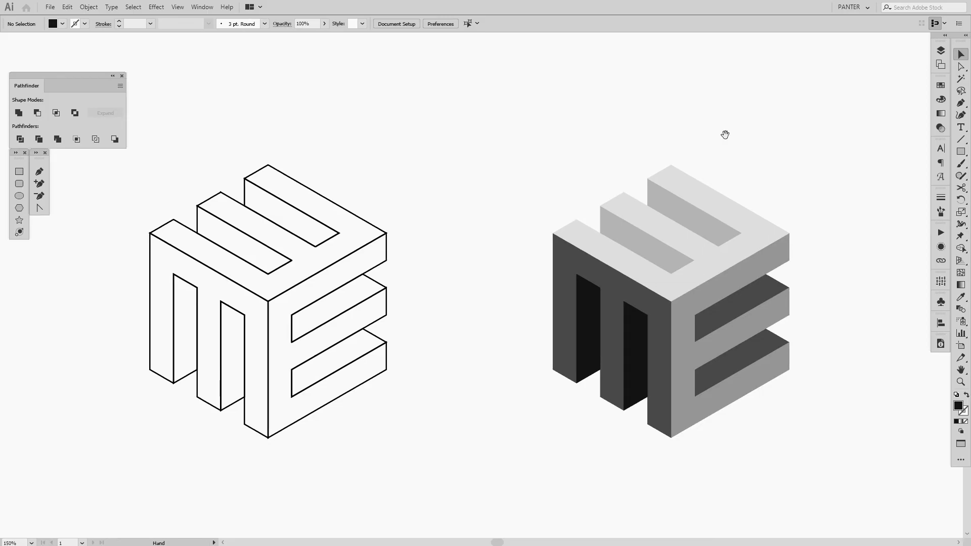
pyautogui.moveTo(761, 136); pyautogui.dragTo(765, 139)
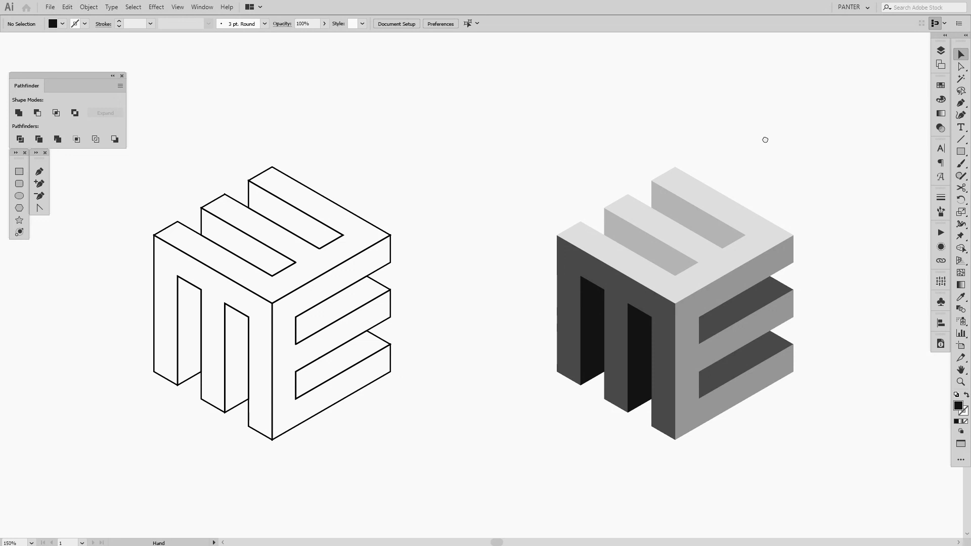